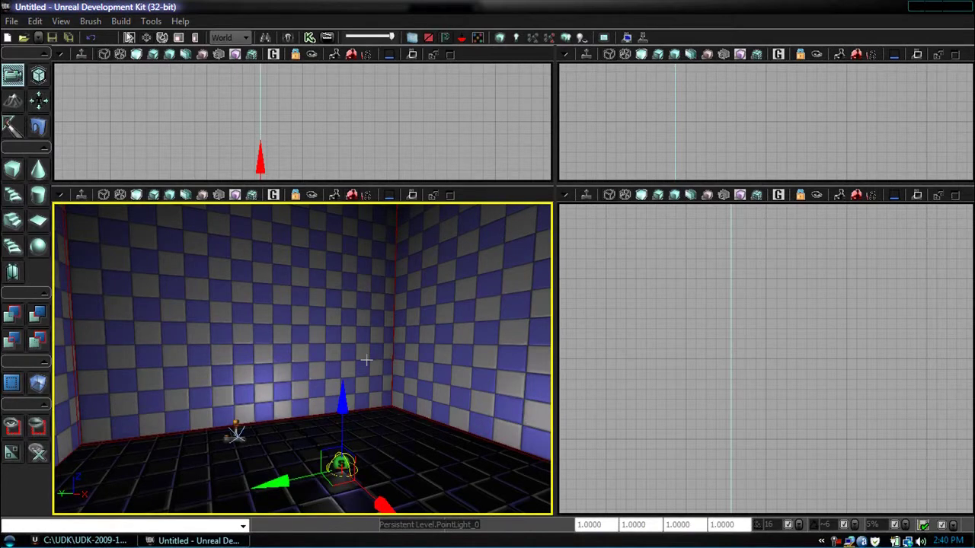
Raise the point light well above the floor, rebuild the whole level including lighting, and dismiss the resulting reports
left_click_drag(342, 396, 343, 242)
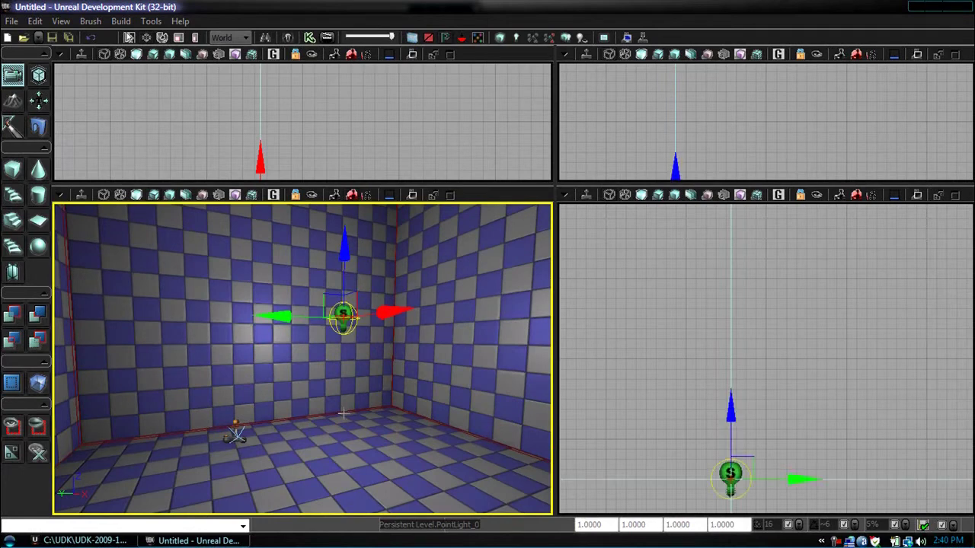
left_click(567, 40)
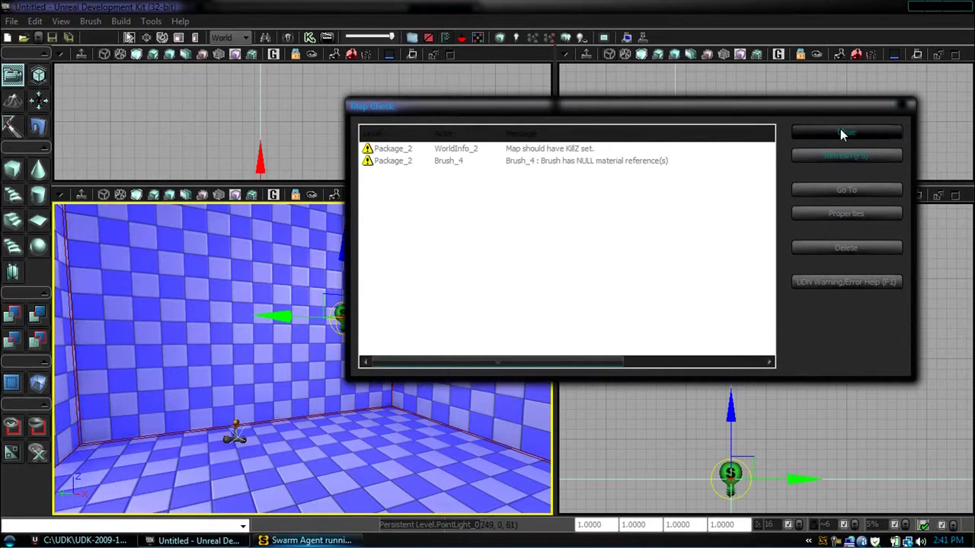
left_click(840, 129)
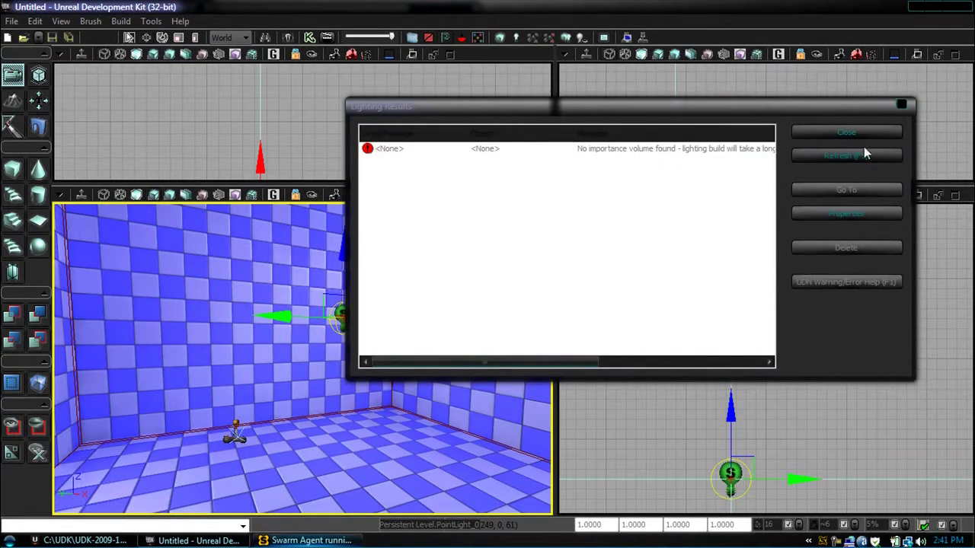
left_click(847, 133)
Play the level from a spot on the room's floor, look around and fire the weapon, and exit the test
right_click(324, 463)
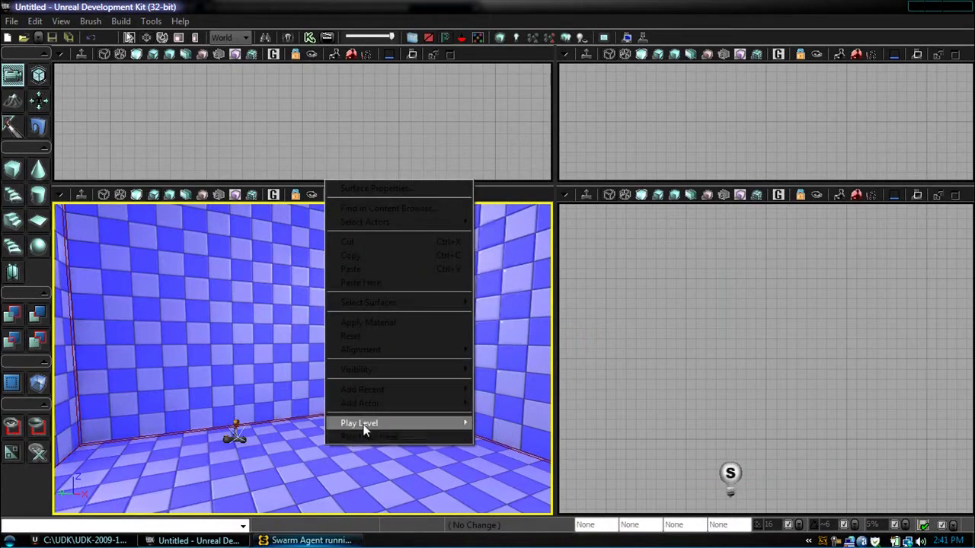
left_click(364, 437)
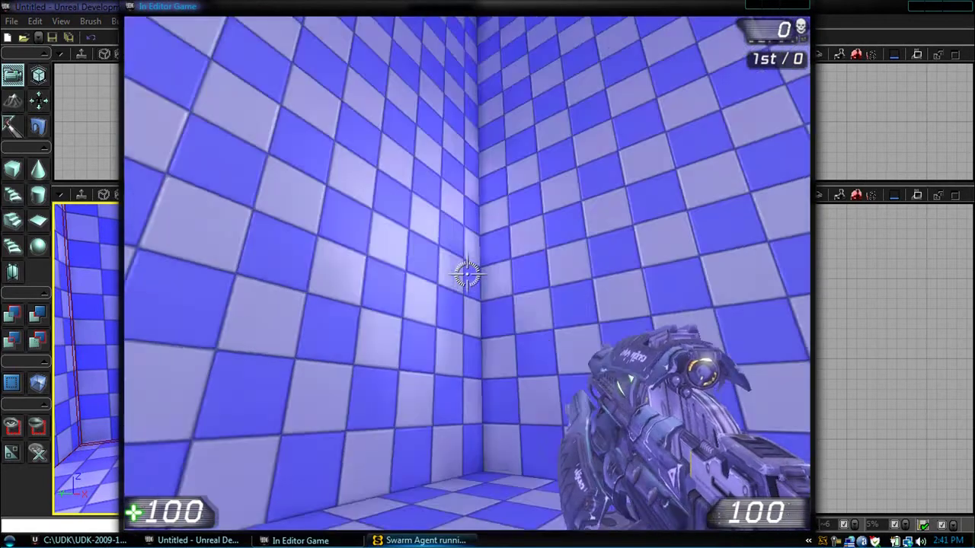
left_click(466, 275)
left_click(467, 275)
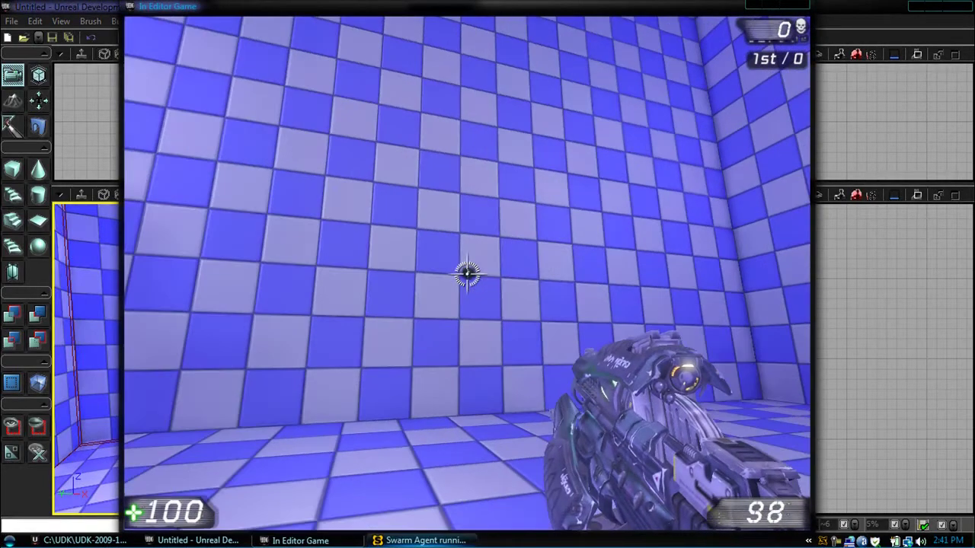
left_click(467, 275)
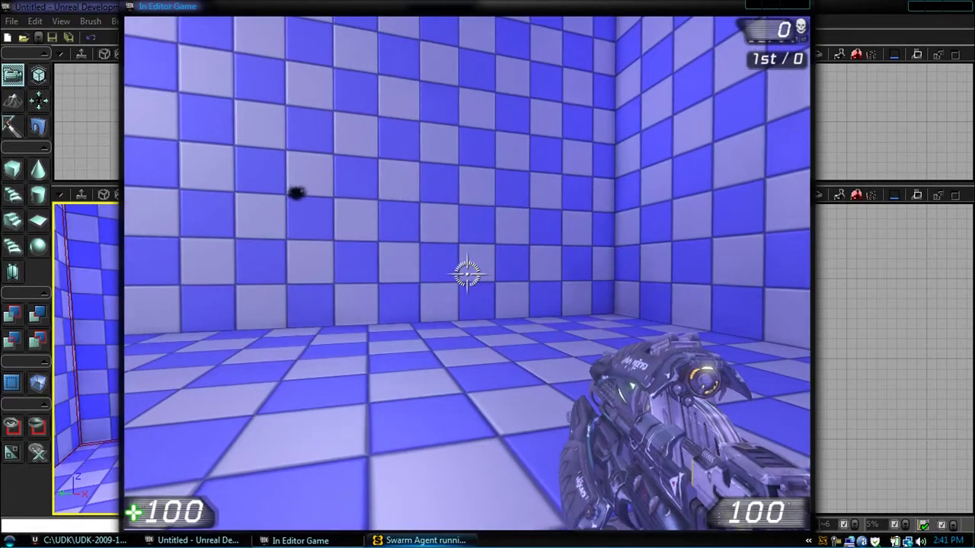
key("Escape")
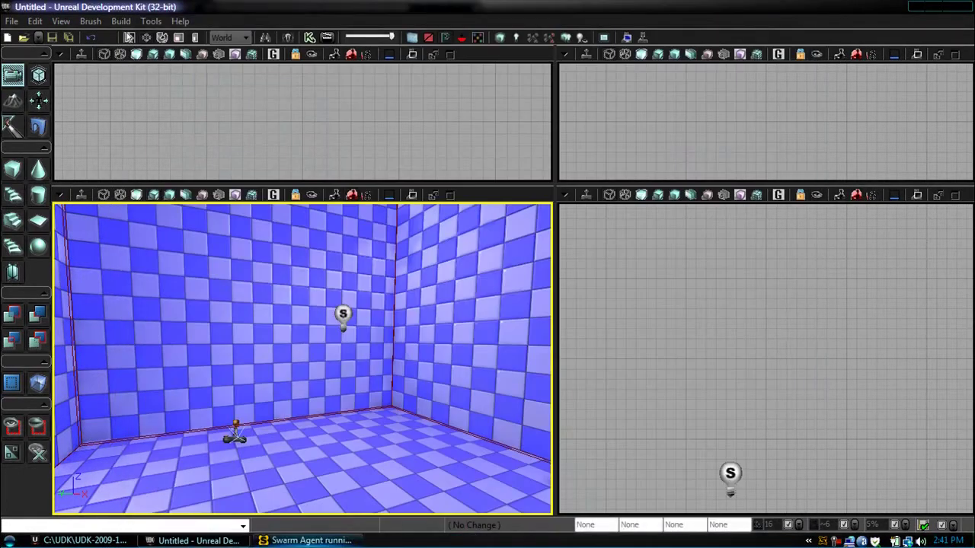
Find the game type setting in the World Properties and set Game Type For PIE to MyGameInfo
left_click(64, 23)
left_click(102, 90)
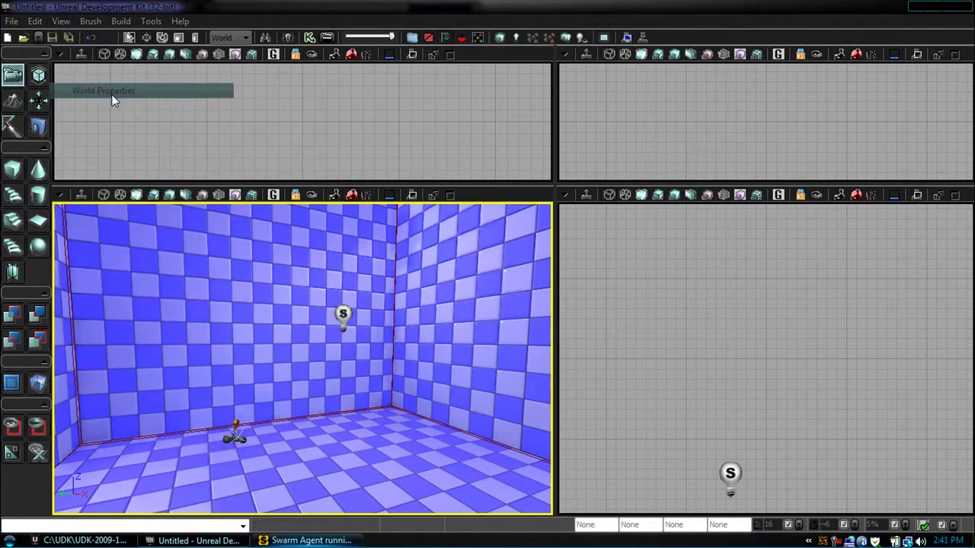
left_click(96, 78)
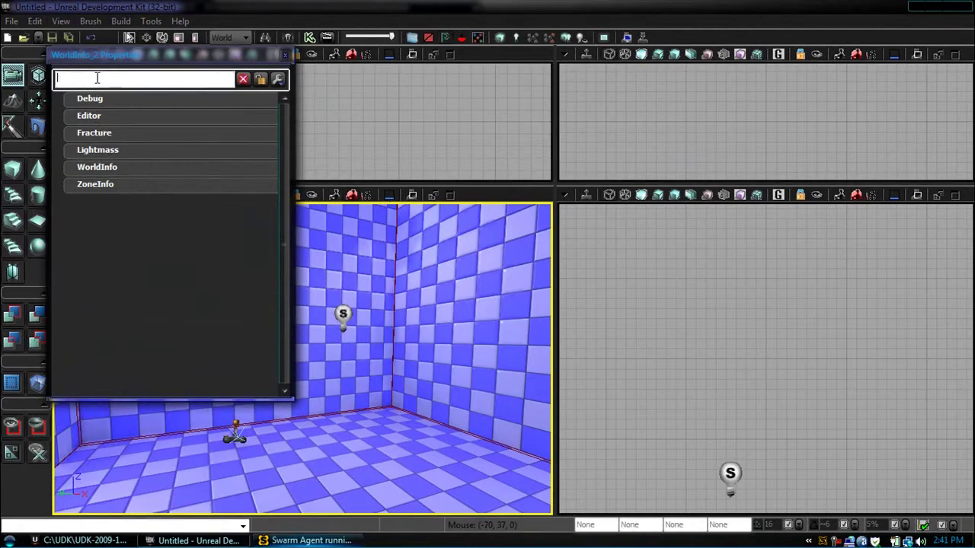
type("Game")
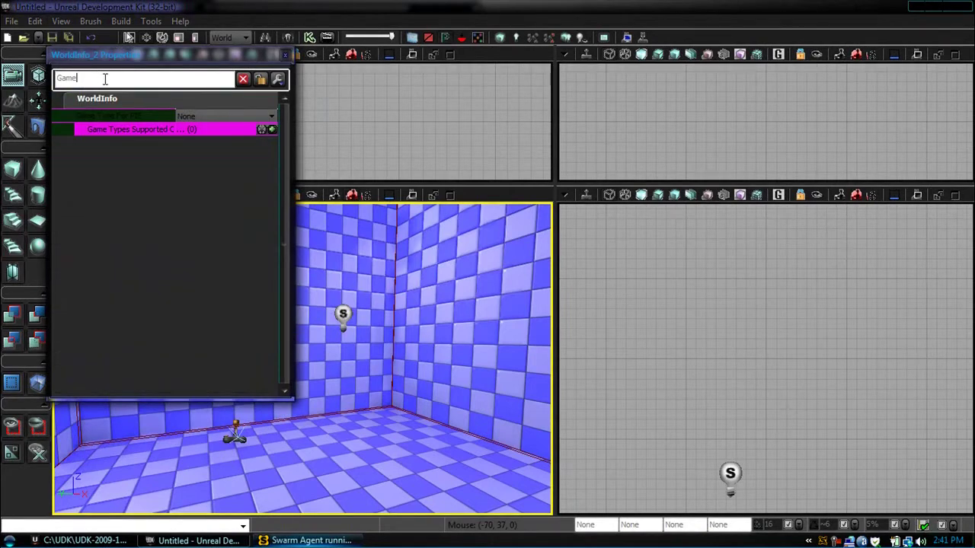
type("T")
key("BackSpace")
left_click(246, 116)
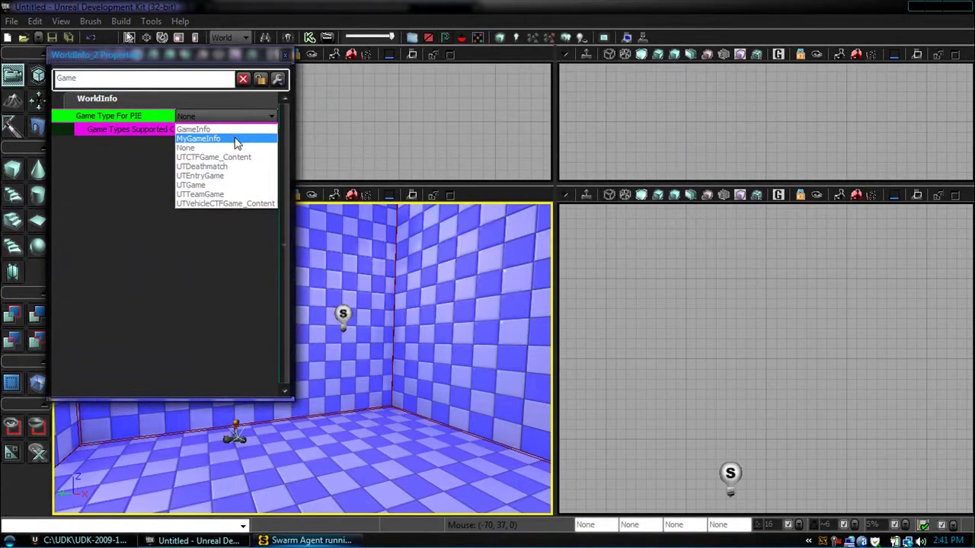
left_click(235, 135)
left_click(284, 56)
Play the level in the editor to test the new game type by running around and shooting, and exit
left_click(121, 21)
mouse_move(211, 130)
left_click(295, 127)
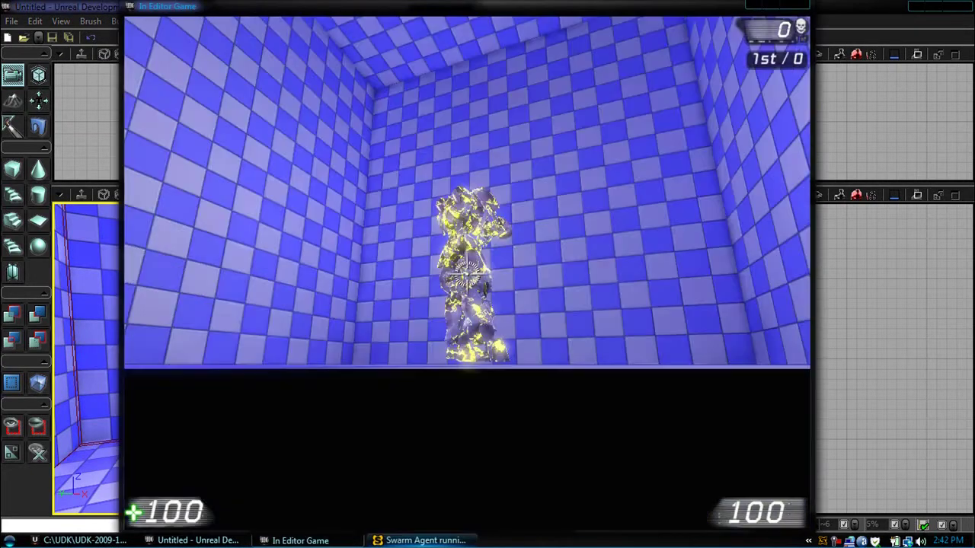
key("w")
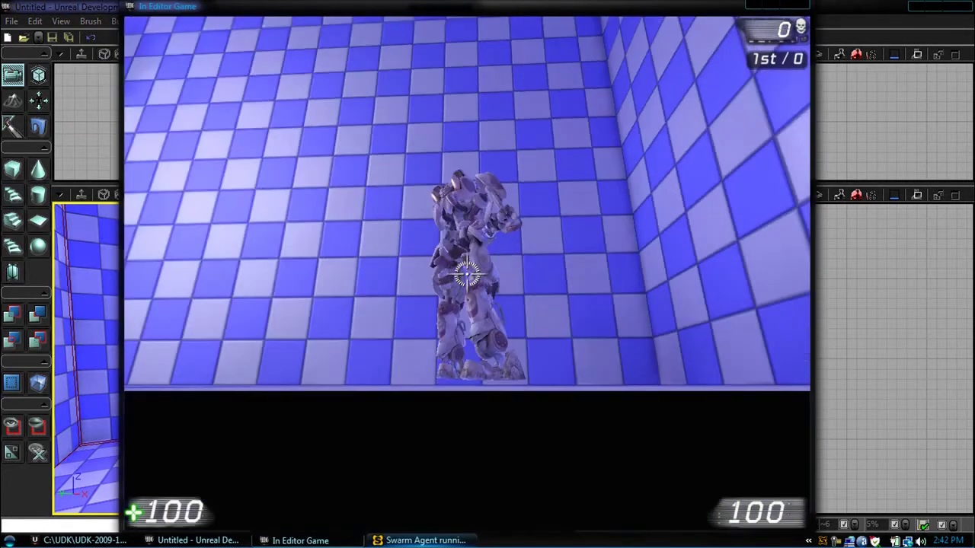
left_click(467, 275)
left_click(467, 274)
key("w")
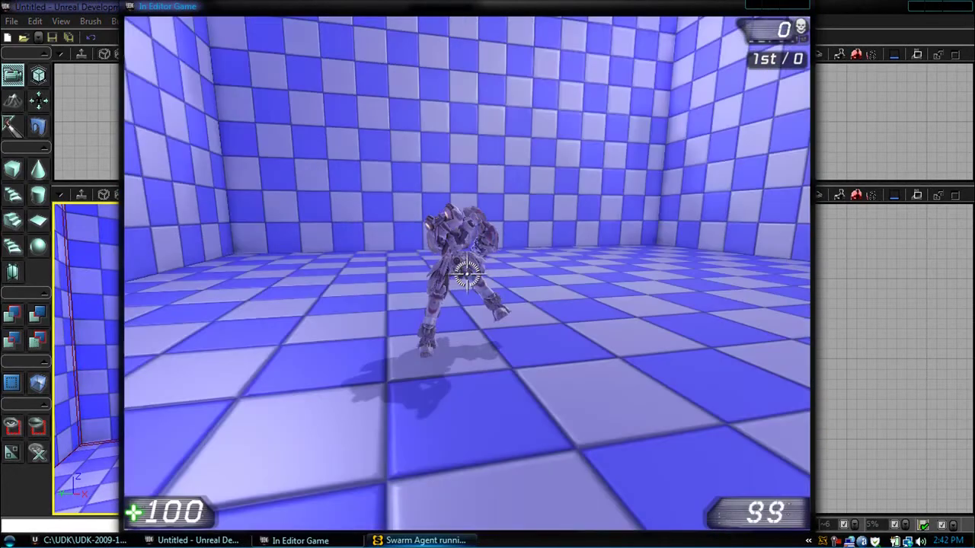
key("Escape")
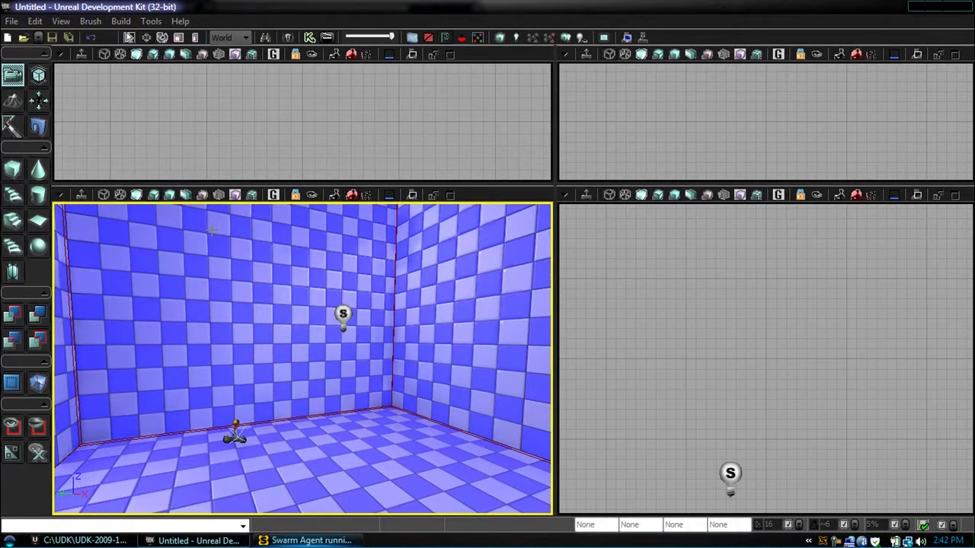
Save the level in the Maps folder as MG-ExampleGameLevel
left_click(12, 21)
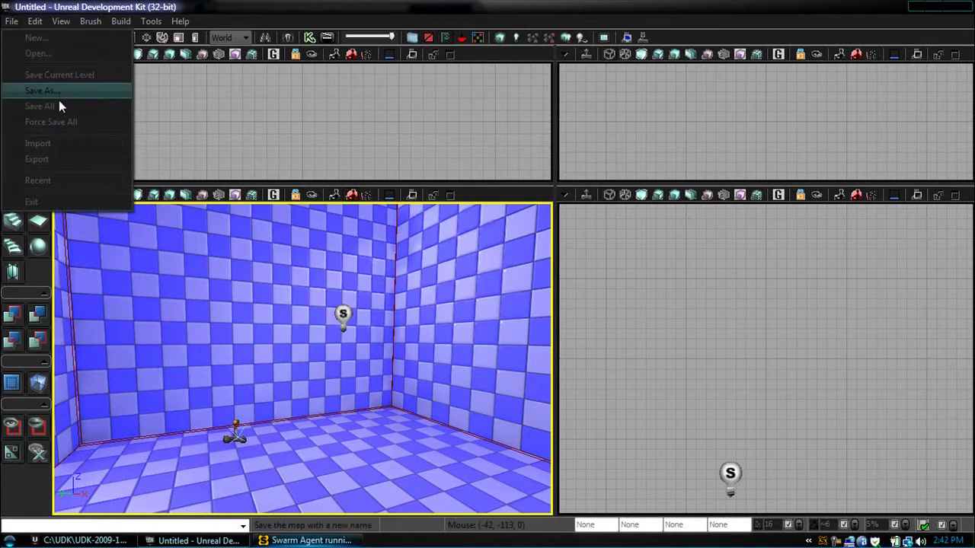
left_click(59, 101)
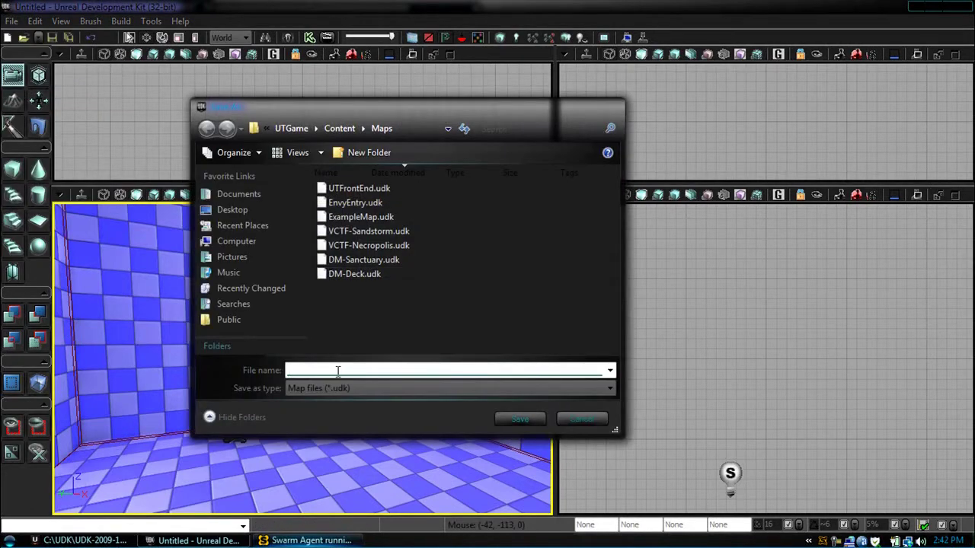
type("MG-ExampleGameLevel")
key("Return")
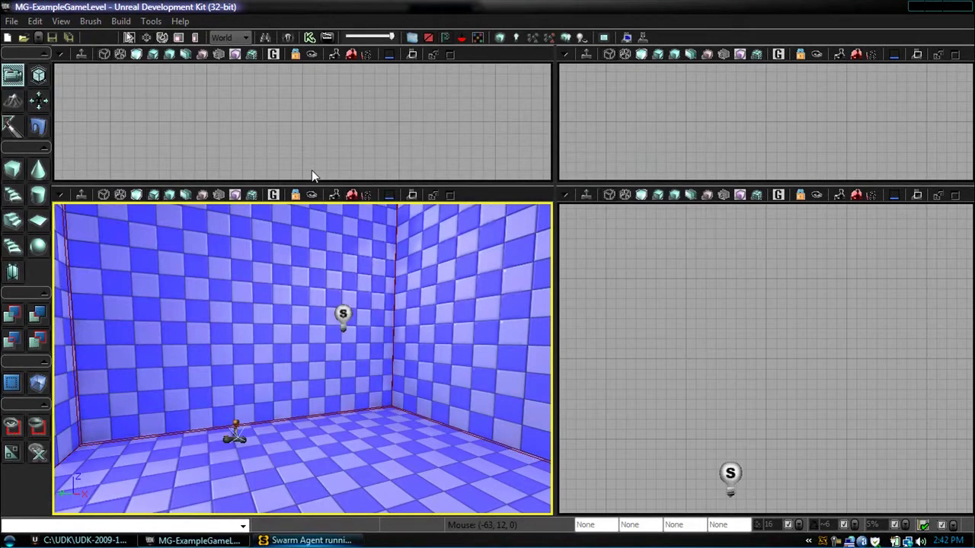
Save a second copy of the level in the Maps folder as ExampleGameFrontEnd.udk
left_click(6, 20)
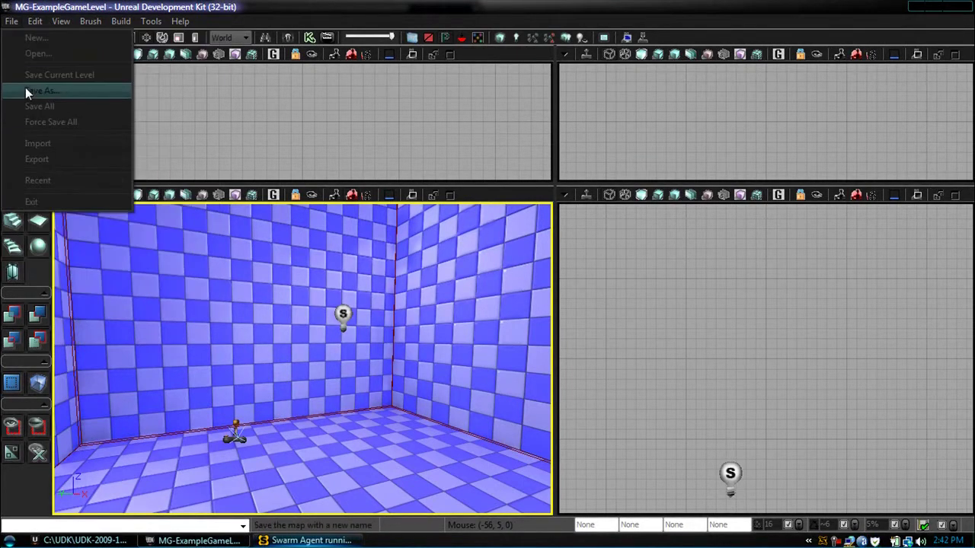
left_click(31, 92)
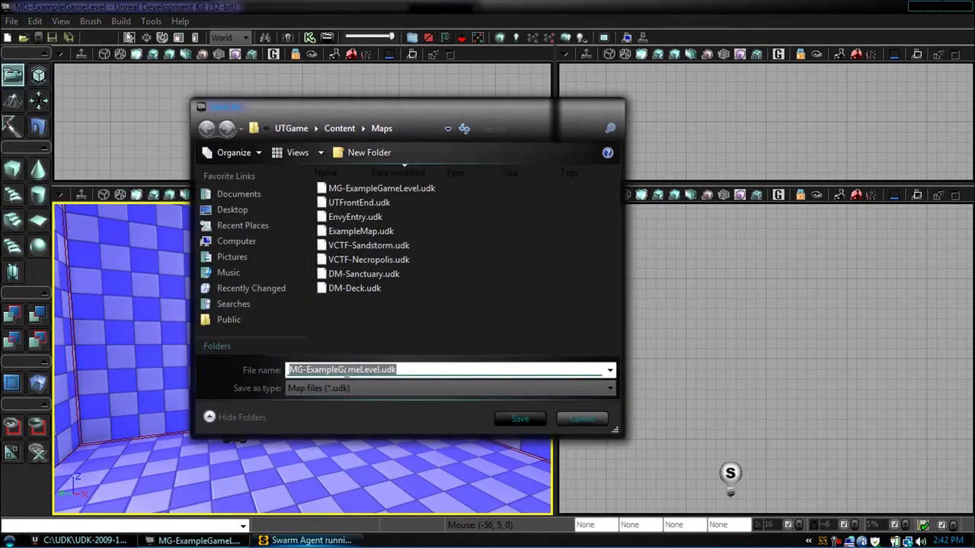
left_click_drag(306, 371, 241, 373)
key("BackSpace")
mouse_move(343, 370)
left_mouse_down()
mouse_move(379, 371)
mouse_move(362, 371)
left_mouse_up()
type("FrontEnd")
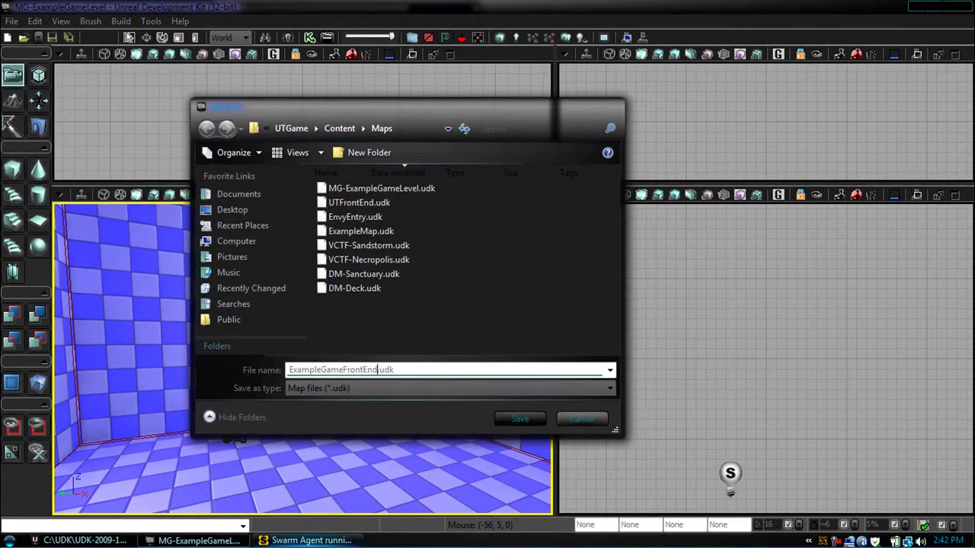
left_click(519, 419)
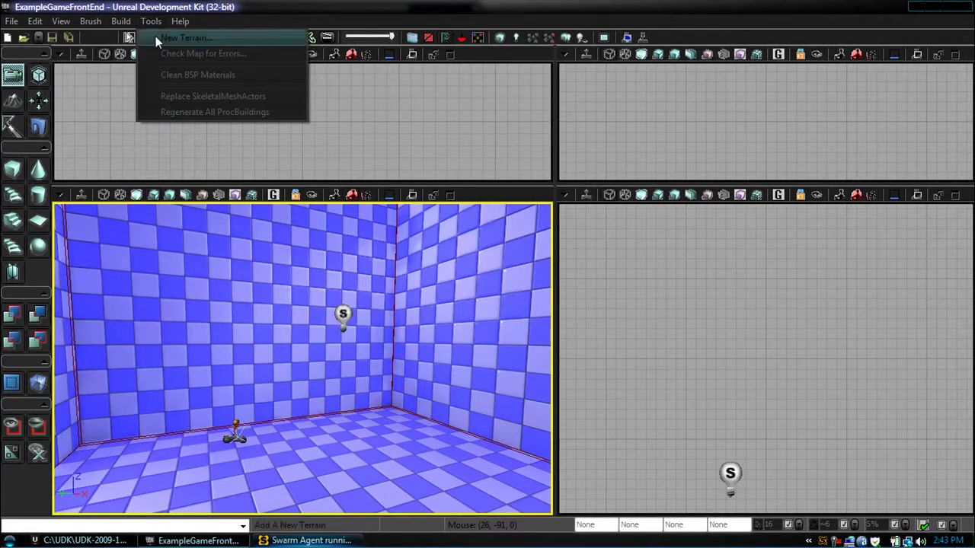
Open the Content Browser and move its window up so that the controls for creating assets are reachable
mouse_move(126, 20)
mouse_move(69, 20)
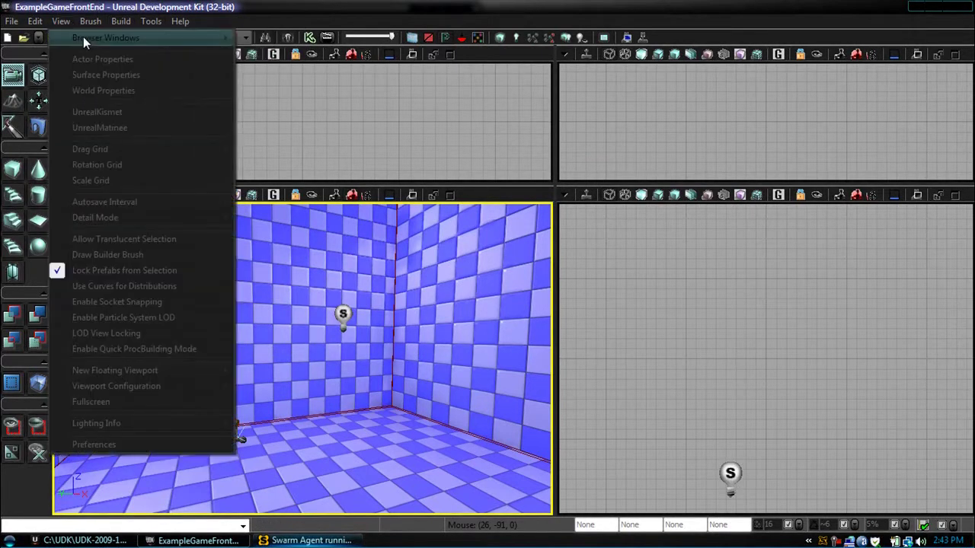
mouse_move(83, 36)
left_click(283, 37)
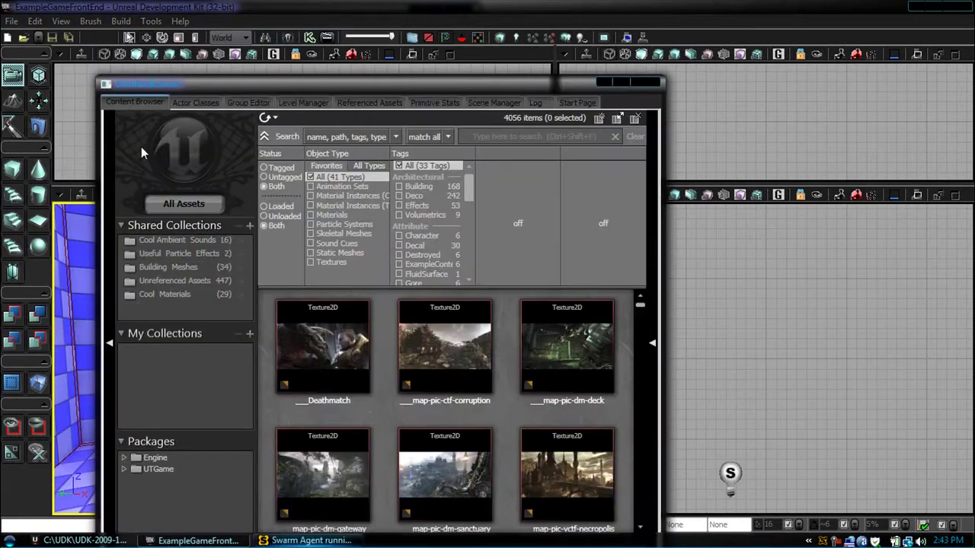
left_click_drag(303, 85, 396, 19)
Create a new UIScene asset named basicstartmenu_ui in a new package called MyGameInterface
left_click(238, 490)
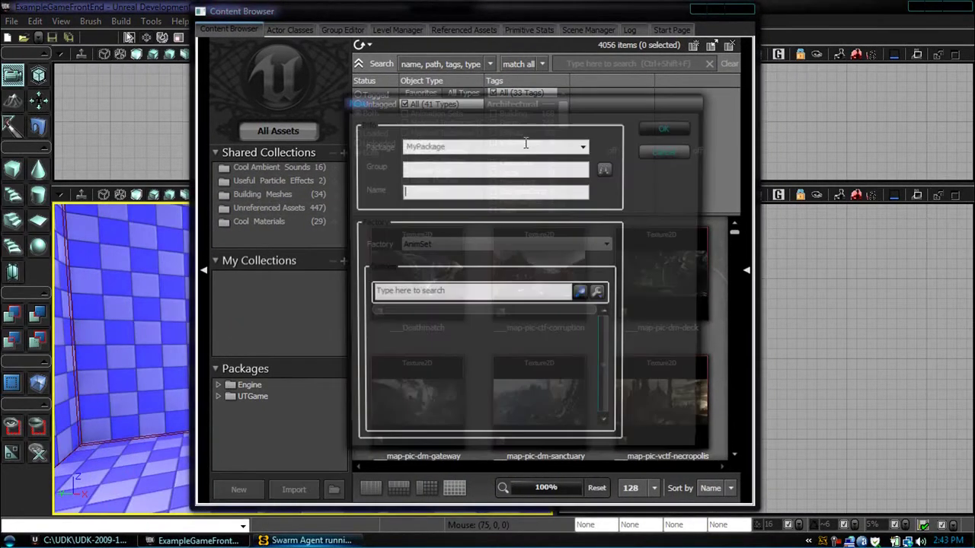
double_click(480, 145)
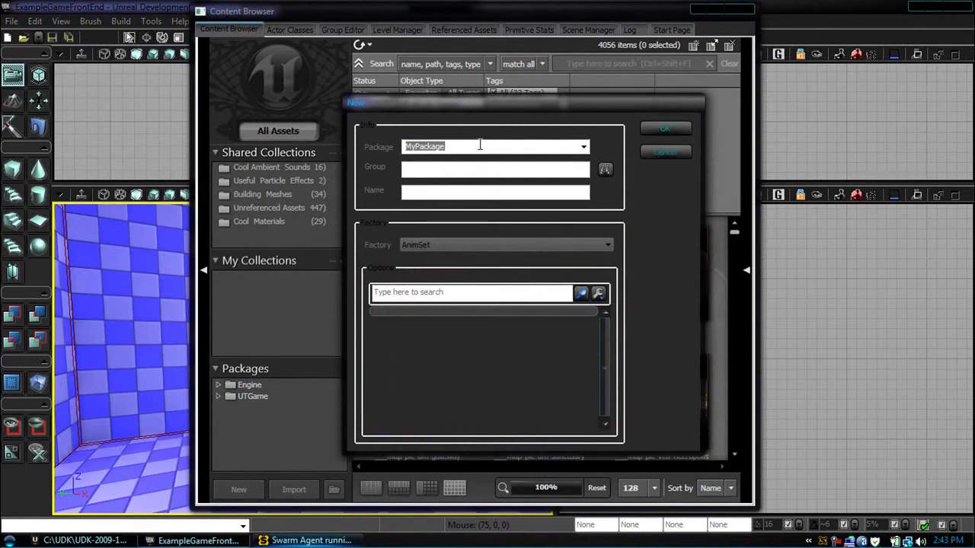
type("MyGameInterface")
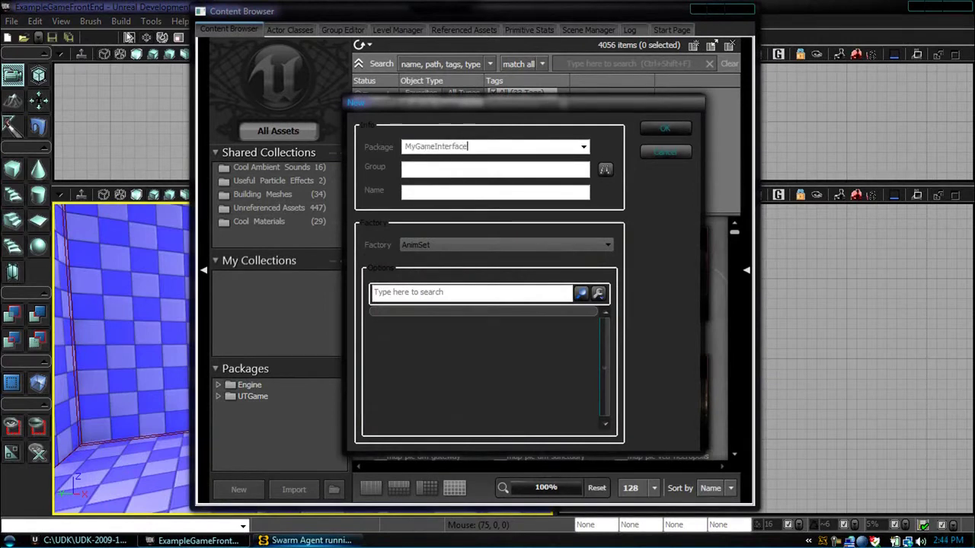
key("Tab")
key("Tab")
type("basicstartmenu_ui")
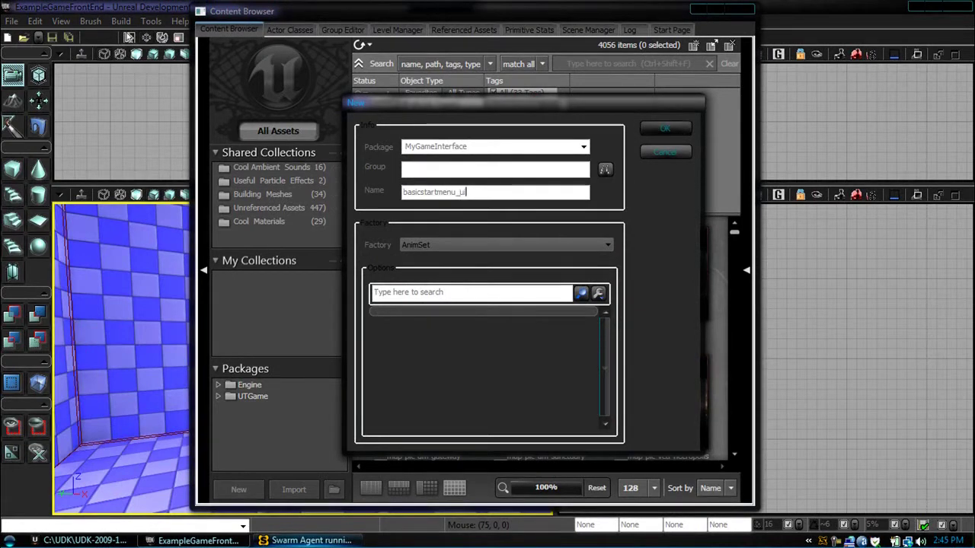
left_click(475, 245)
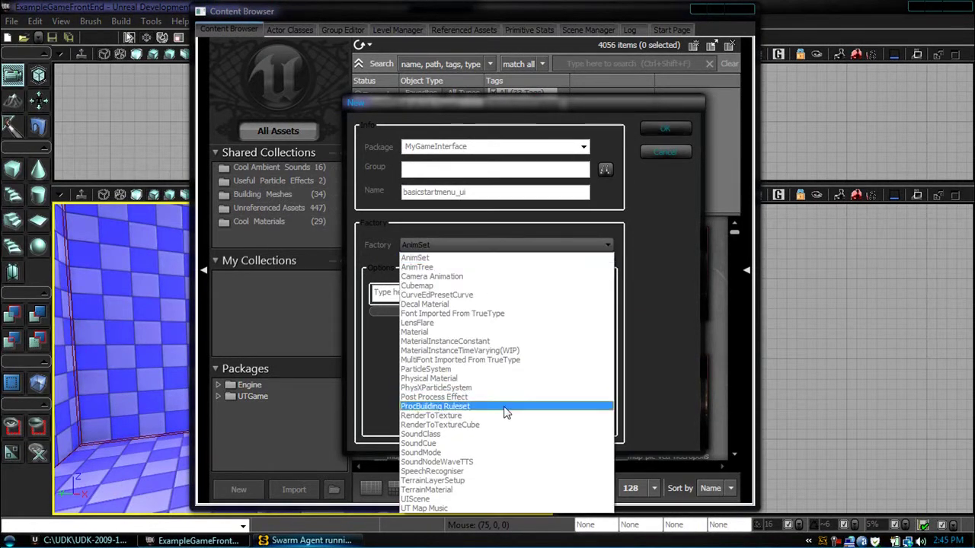
left_click(492, 500)
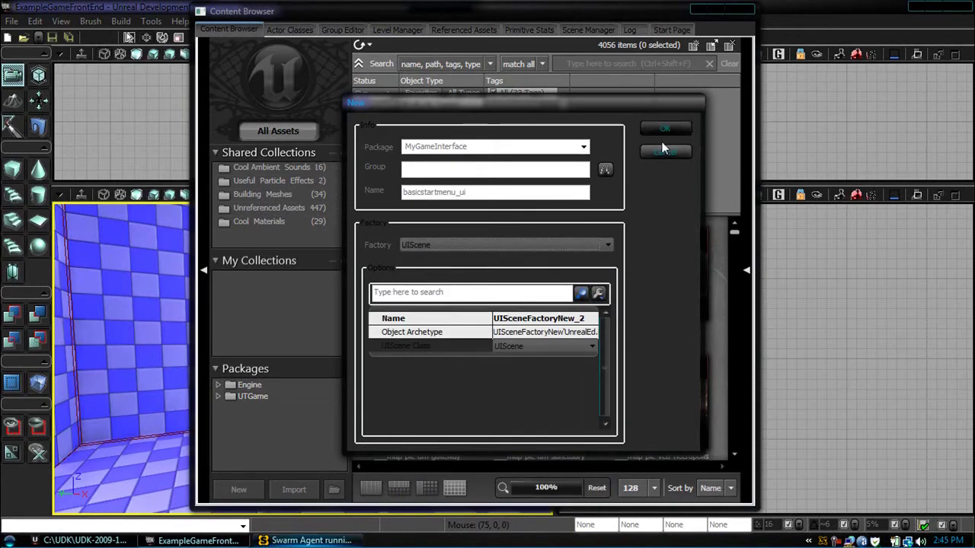
left_click(664, 129)
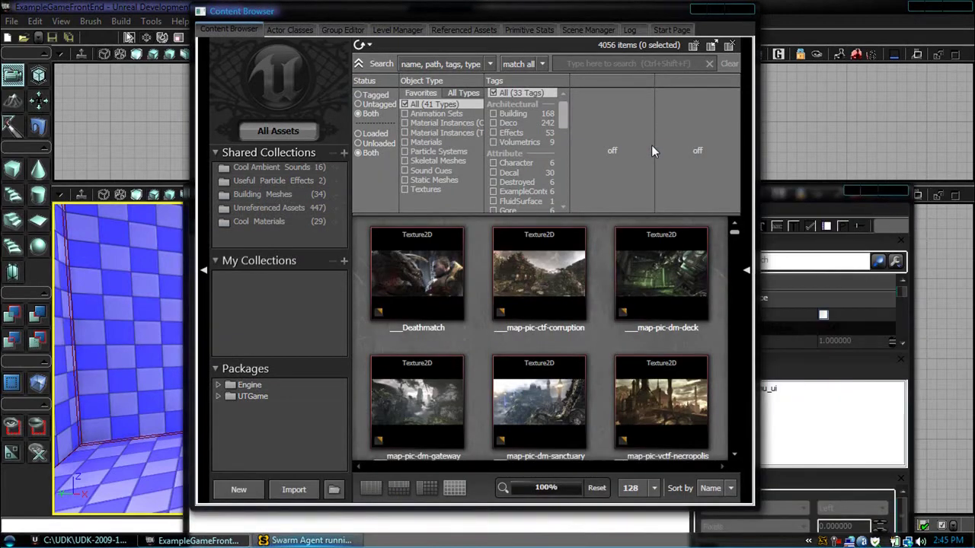
Place a standard Button widget in the basicstartmenu_ui scene, keeping the default tag UIButton_0
left_click_drag(800, 195, 719, 53)
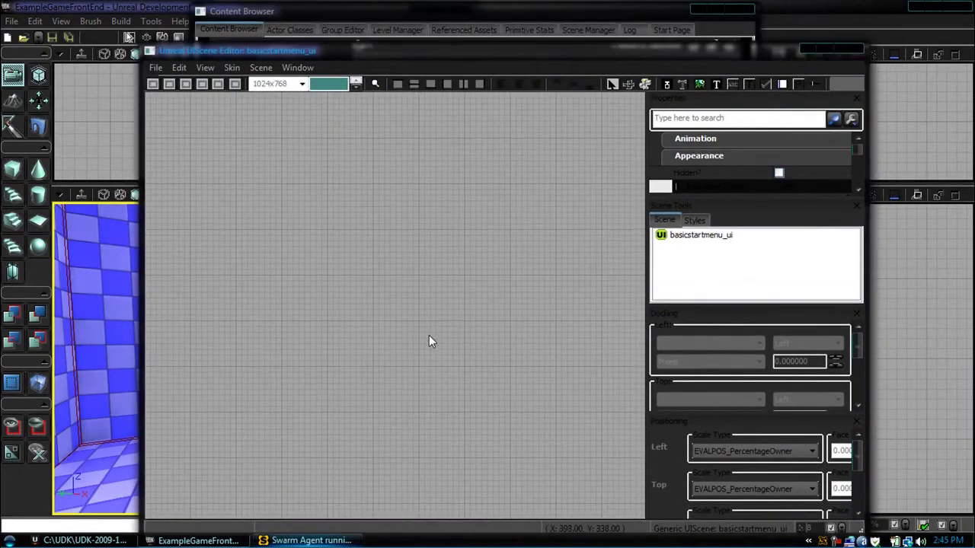
right_click(331, 227)
mouse_move(373, 253)
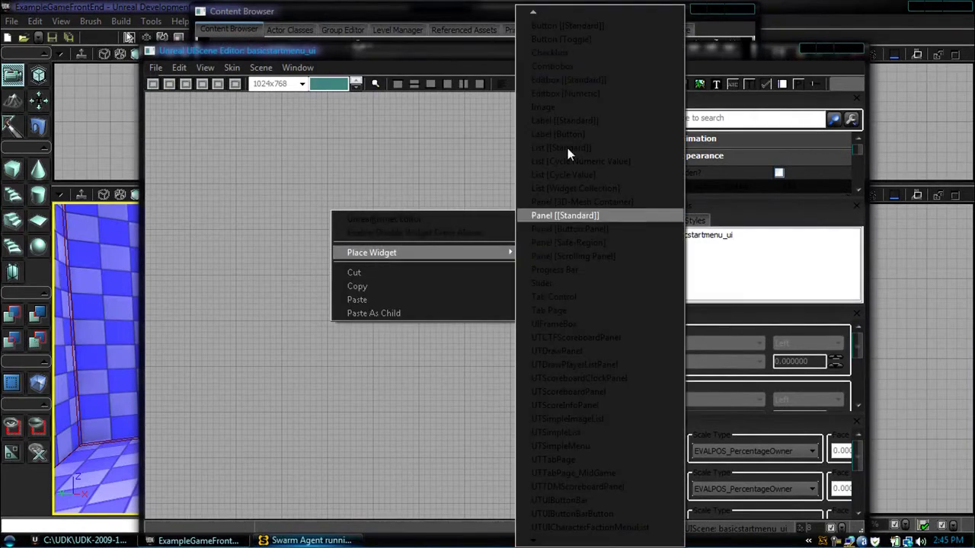
left_click(563, 28)
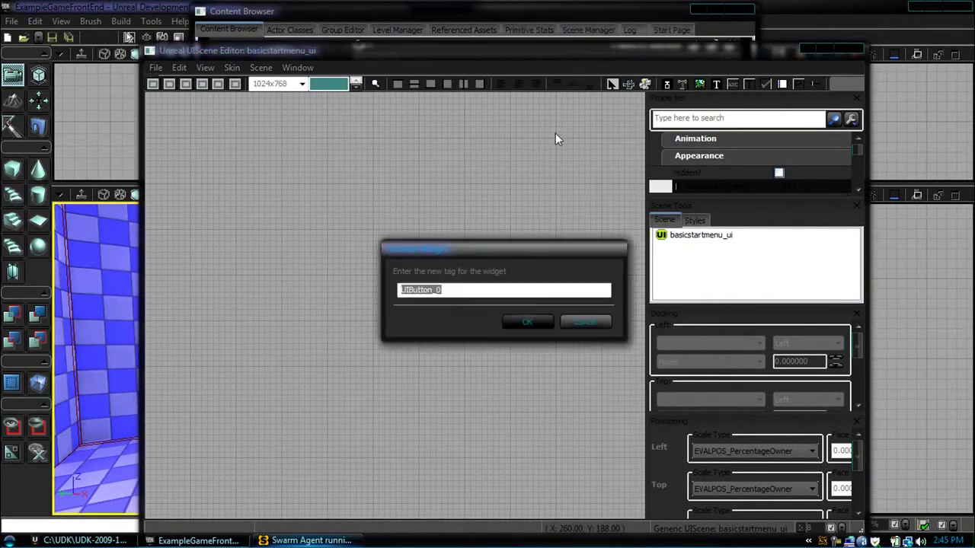
left_click(513, 318)
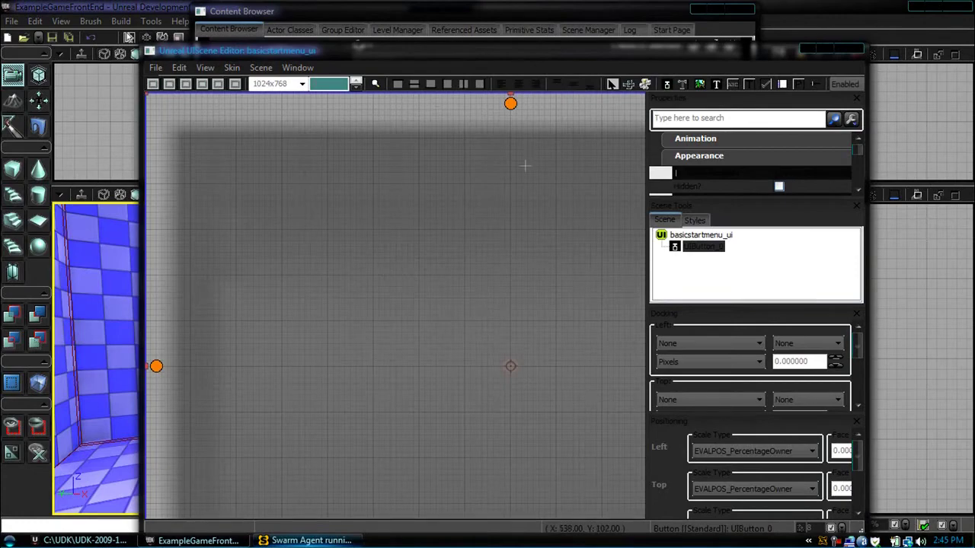
Open the UnrealKismet editor for the UIButton_0 widget
right_click_drag(500, 250, 466, 178)
scroll(499, 250, "down", 2)
scroll(499, 182, "down", 1)
scroll(393, 304, "down", 2)
right_click_drag(497, 230, 468, 238)
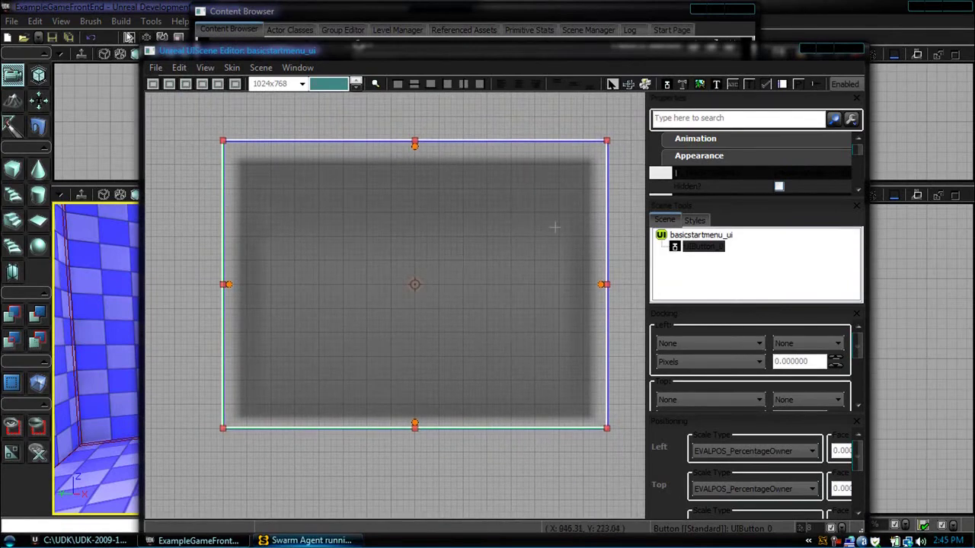
right_click(496, 245)
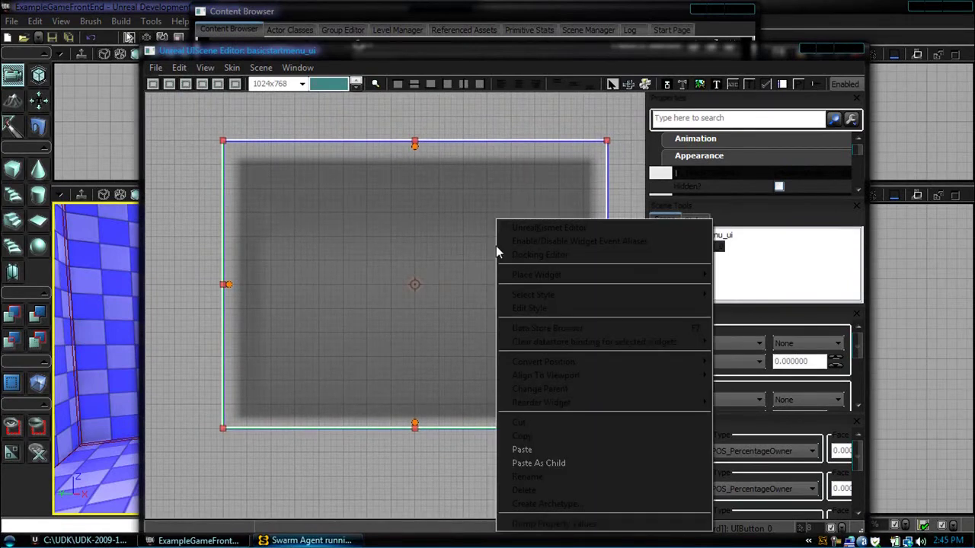
left_click(538, 230)
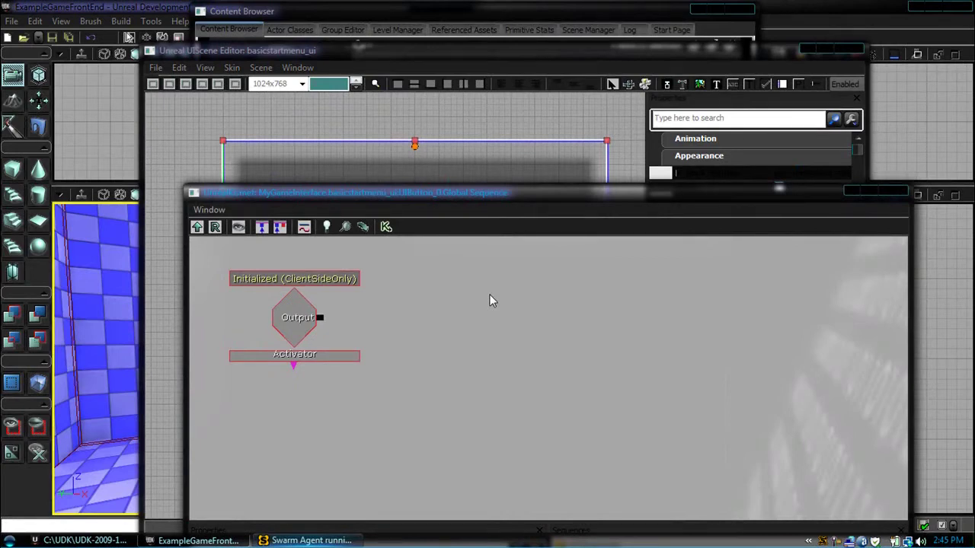
Add a new On Click UI event to the button's Kismet sequence
right_click(459, 315)
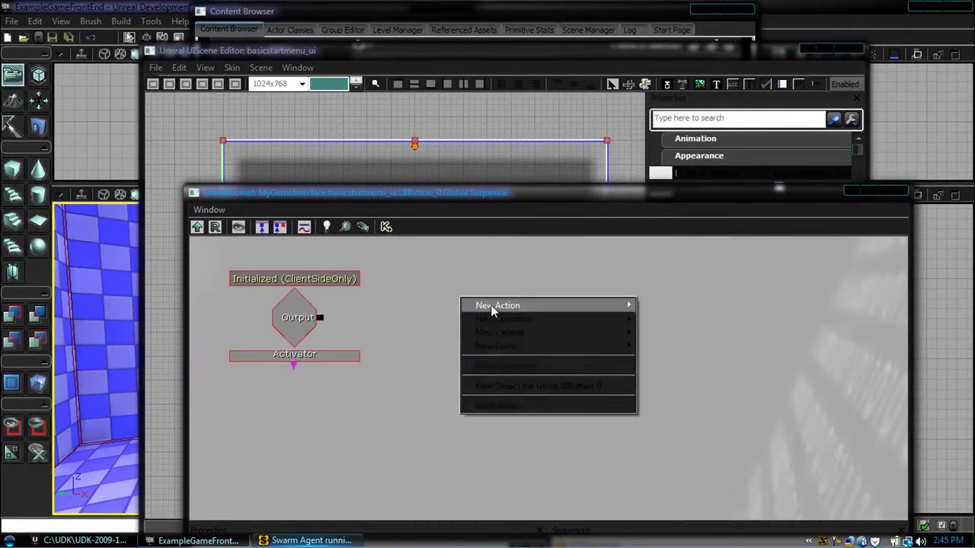
mouse_move(516, 348)
mouse_move(655, 347)
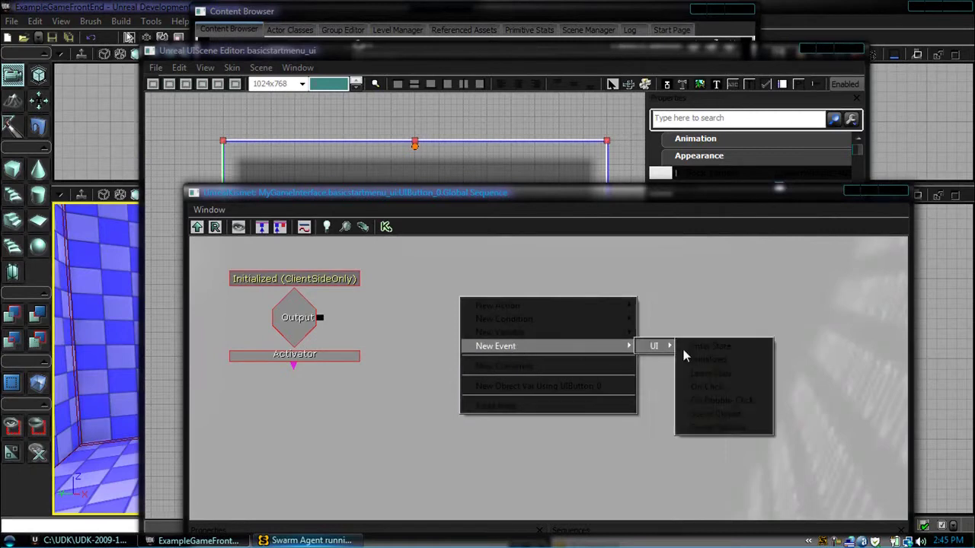
left_click(716, 387)
left_click_drag(530, 350, 468, 344)
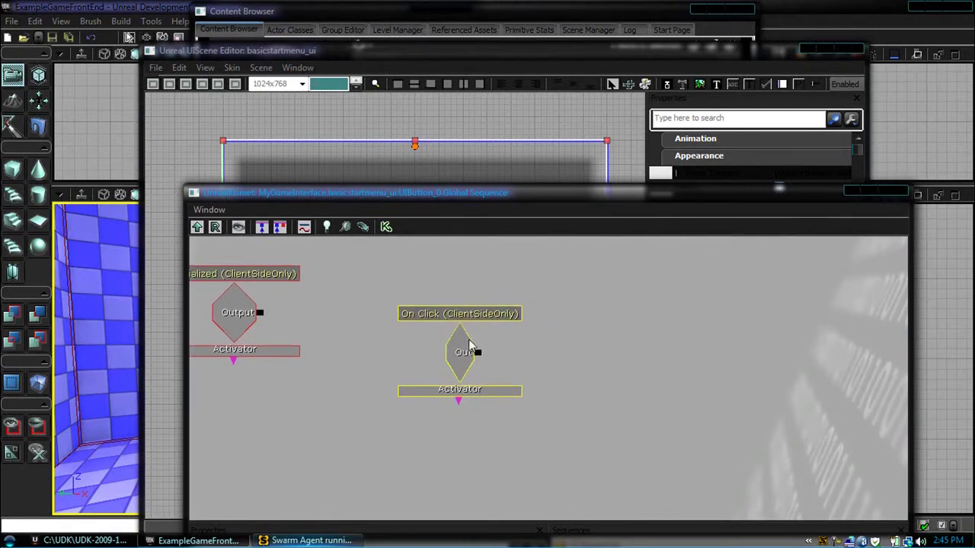
Add an Activate Level Event action and connect the On Click event's Out to the action's In
right_click(631, 328)
mouse_move(638, 362)
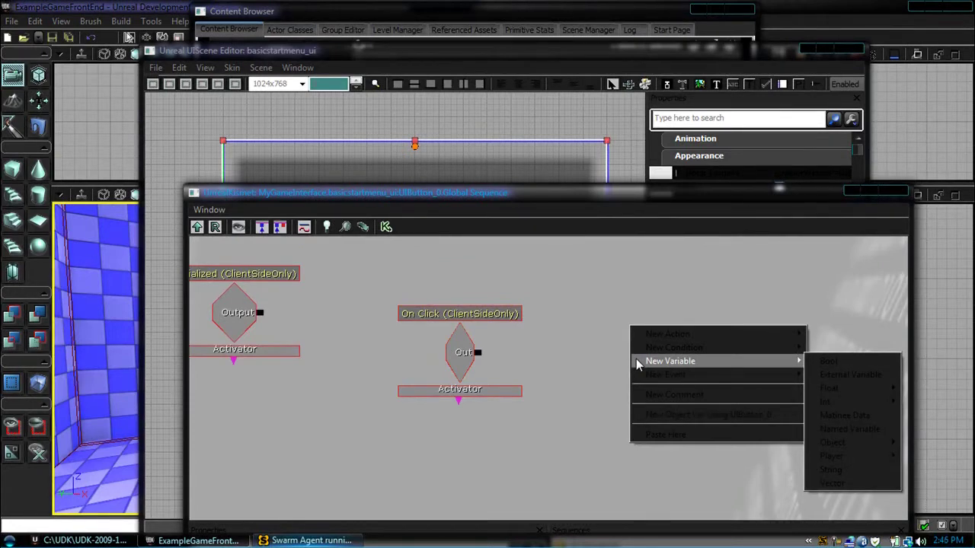
mouse_move(666, 342)
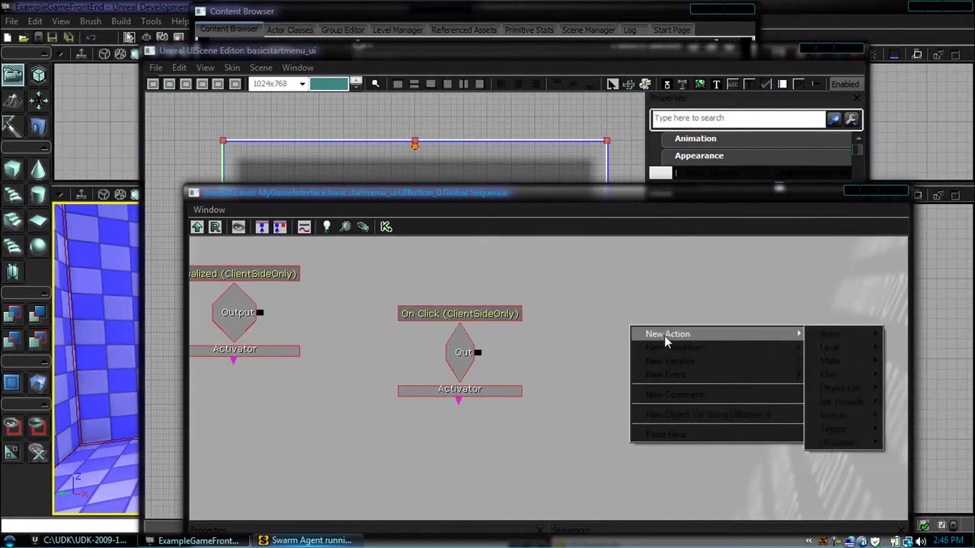
mouse_move(848, 354)
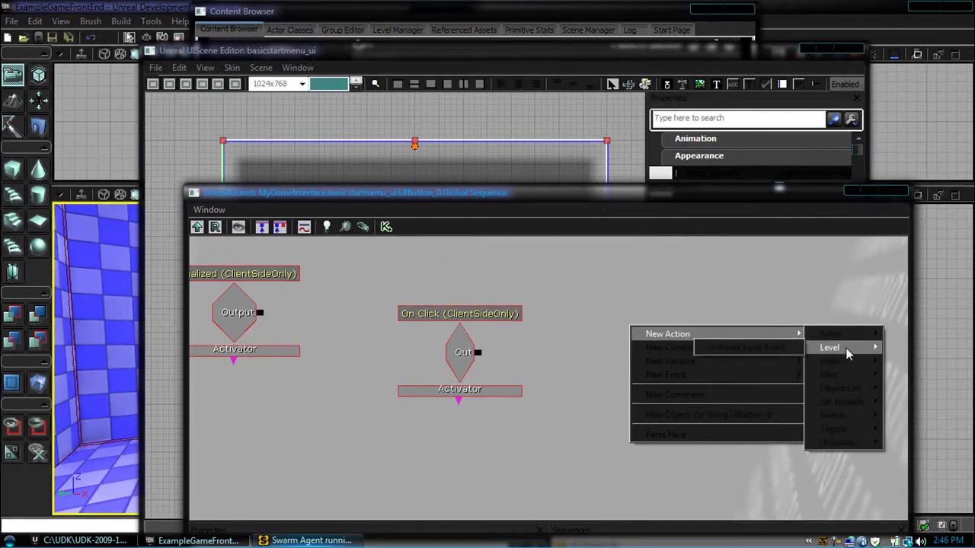
left_click(777, 348)
left_click_drag(674, 365, 646, 336)
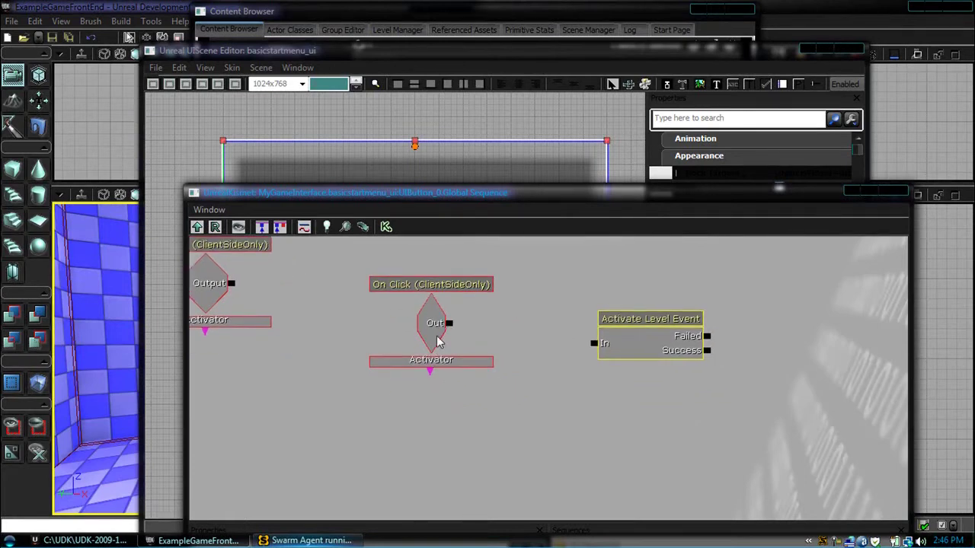
left_click_drag(446, 325, 599, 346)
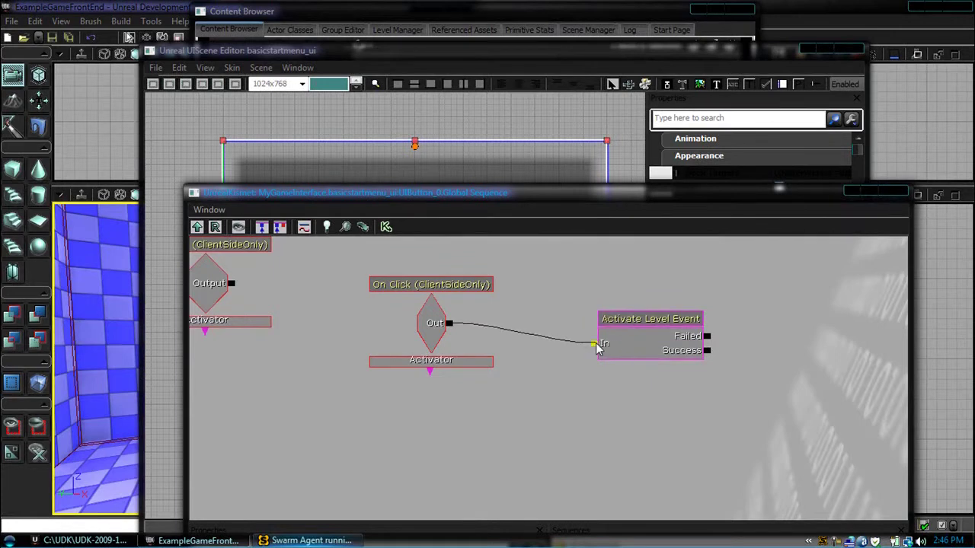
Set the Activate Level Event action's Event Name to OpenYourLevel and close the Kismet editor
left_click_drag(675, 405, 506, 349)
left_click(503, 262)
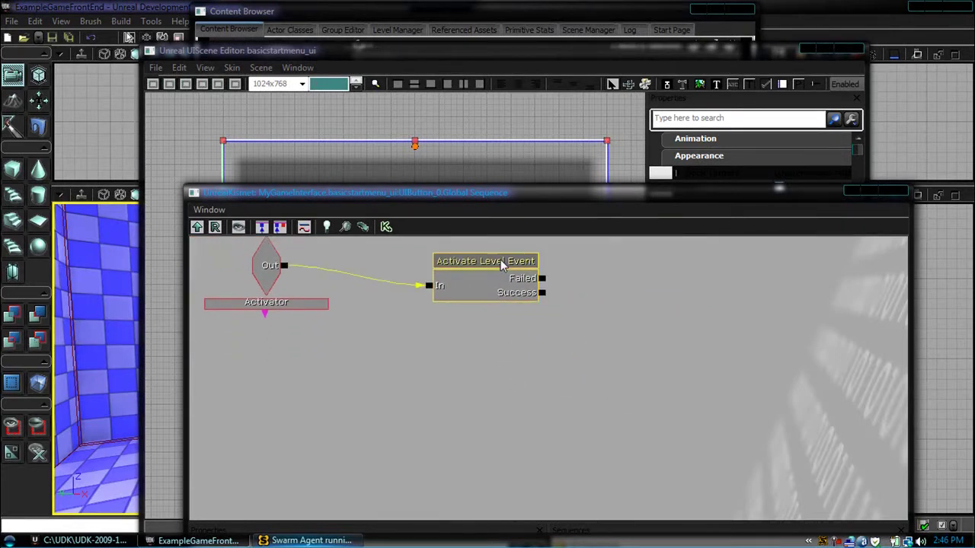
left_click_drag(503, 196, 424, 24)
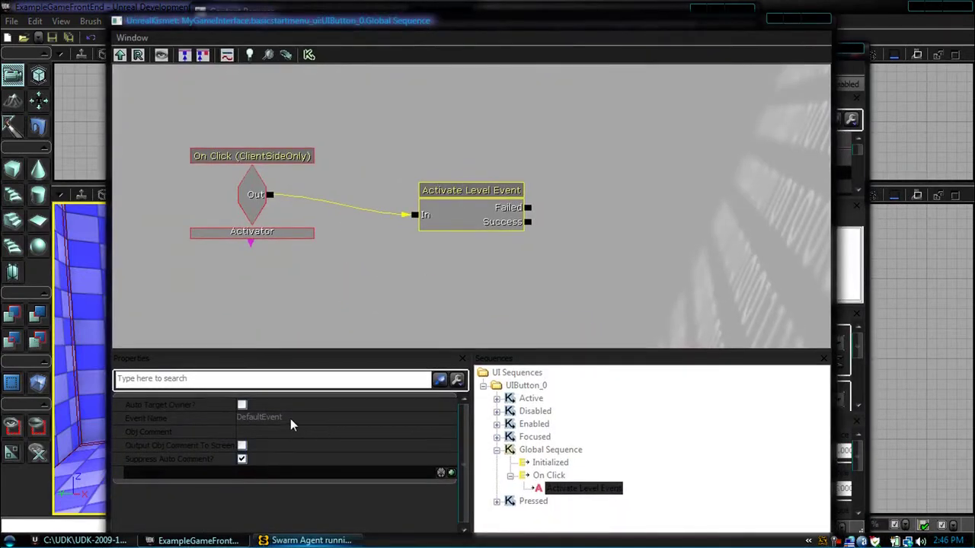
left_click(219, 423)
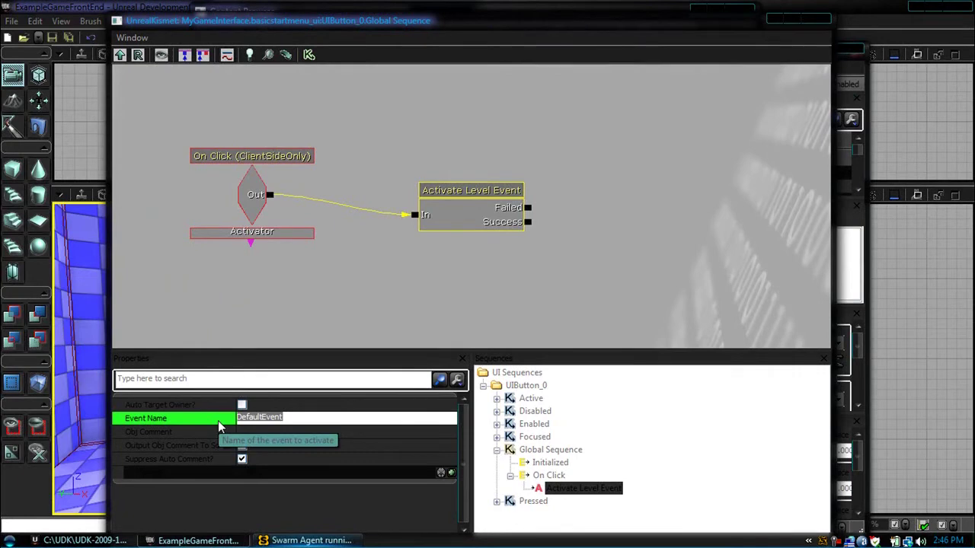
type("OpenYourLevel")
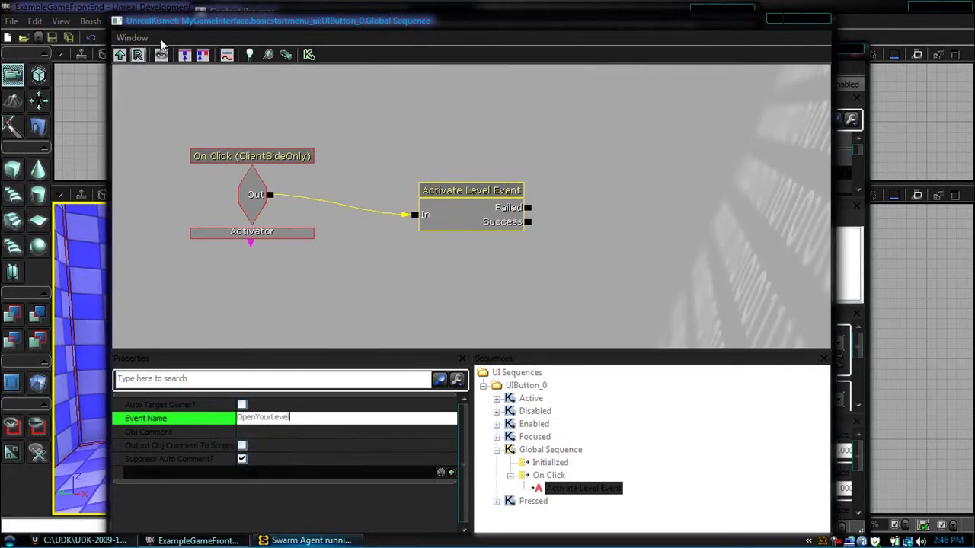
left_click(818, 18)
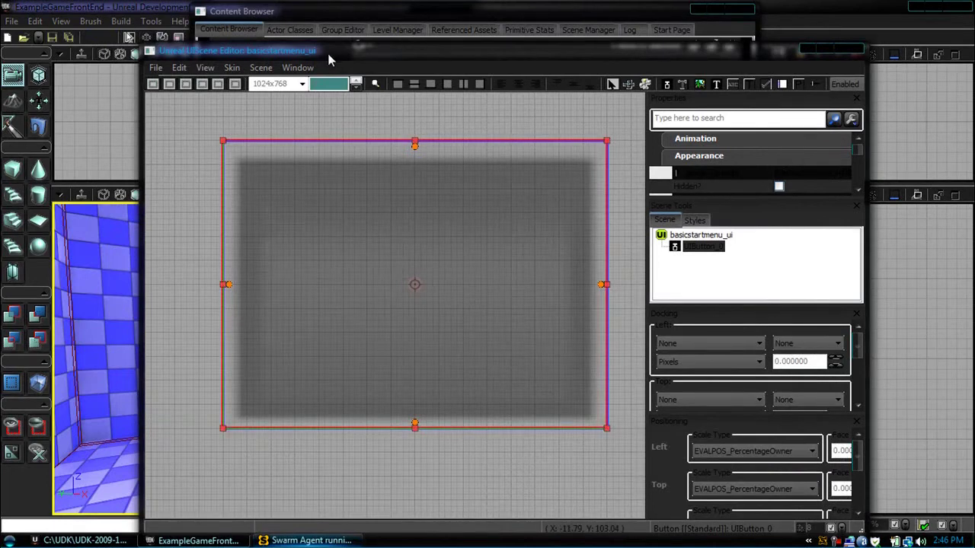
Turn off Pause Game While Active for the basicstartmenu_ui scene and close the UIScene Editor
left_click_drag(327, 50, 372, 38)
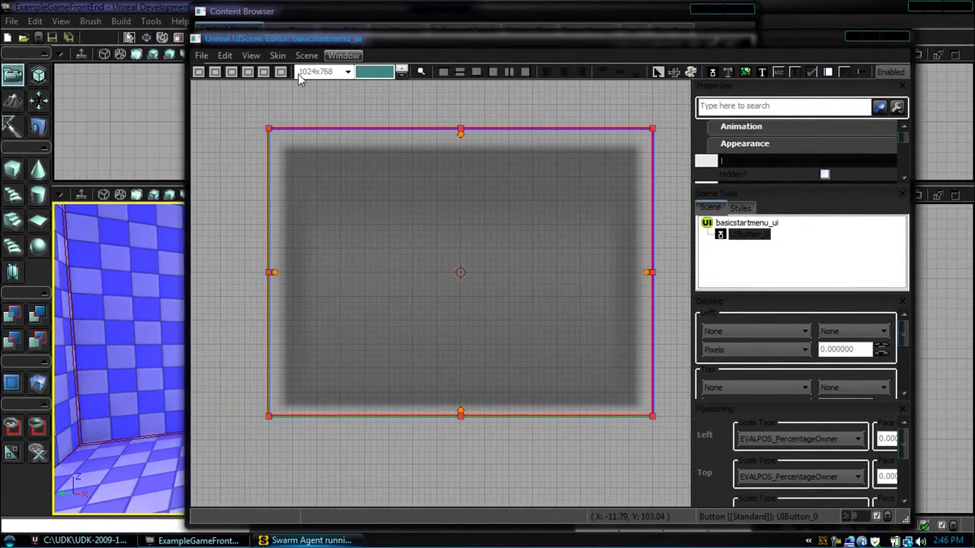
left_click(217, 122)
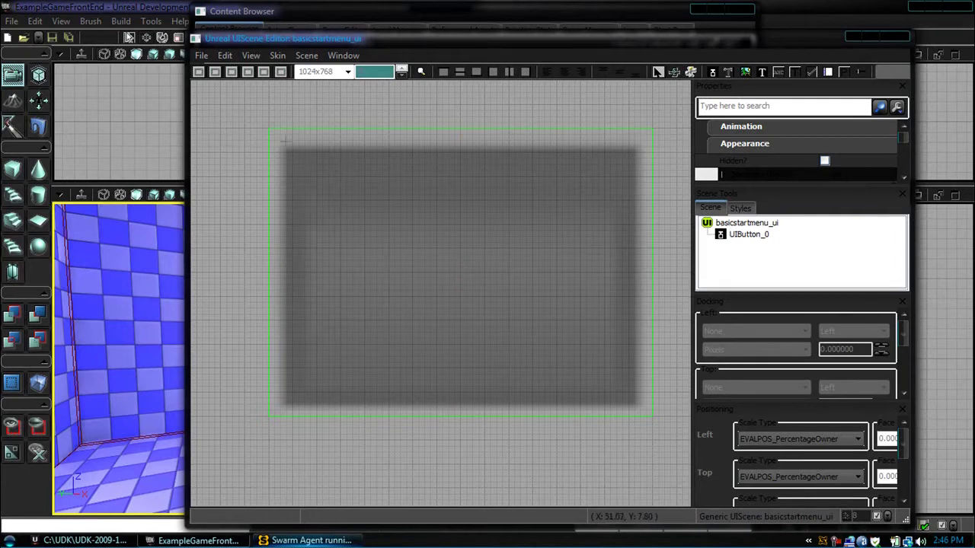
scroll(900, 177, "down", 5)
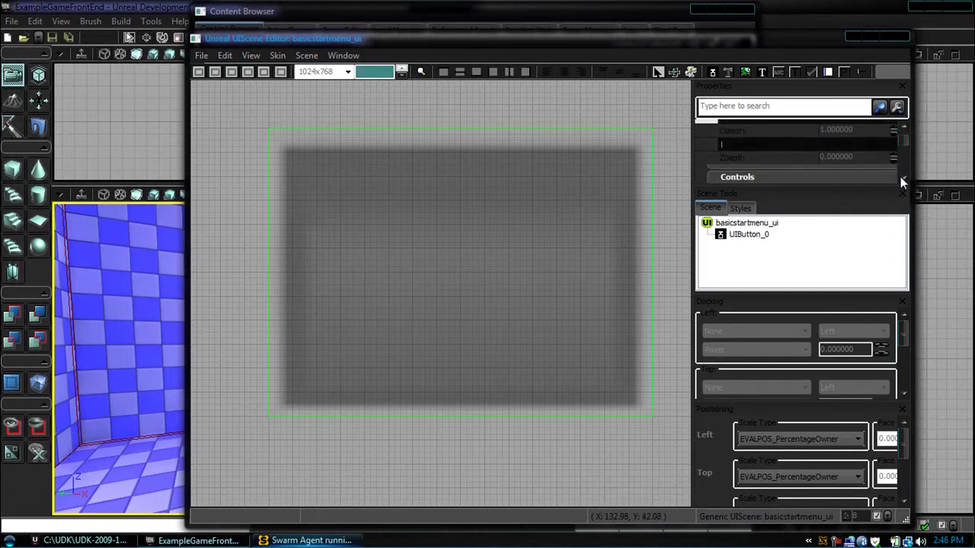
scroll(900, 177, "down", 5)
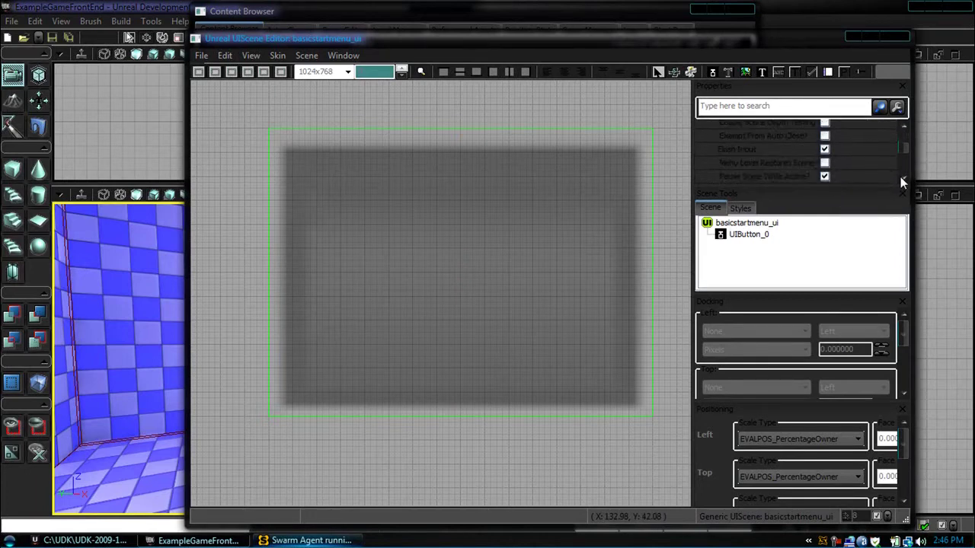
left_click(901, 177)
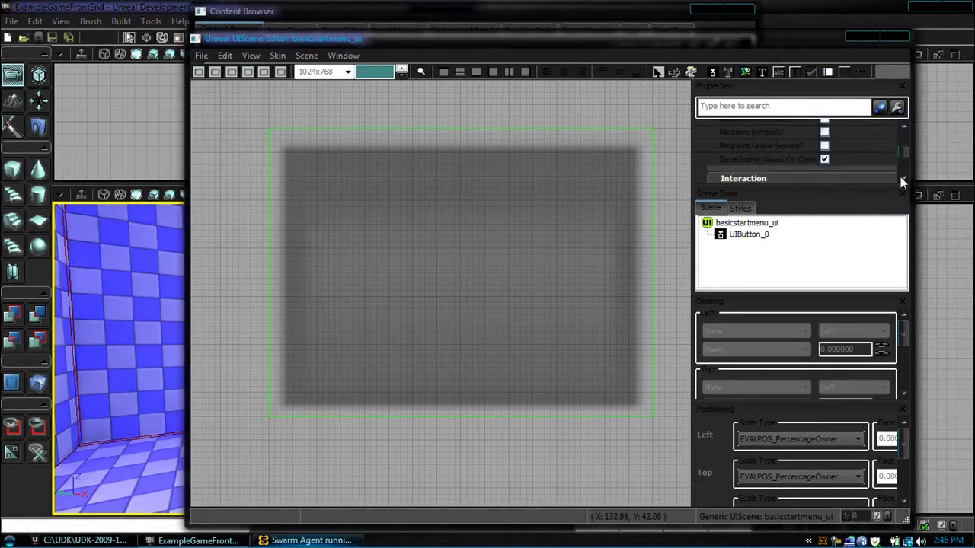
left_click(903, 126)
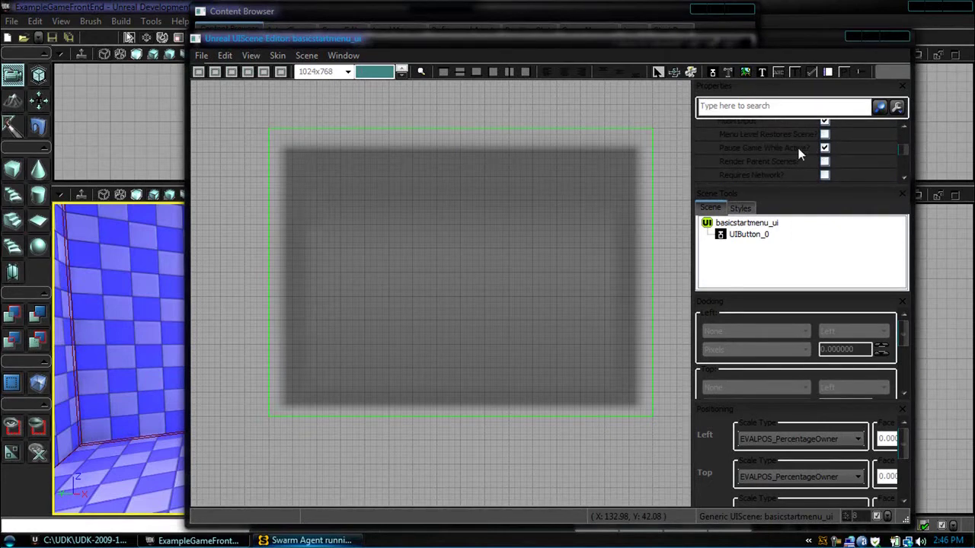
left_click(825, 148)
left_click_drag(603, 57, 516, 32)
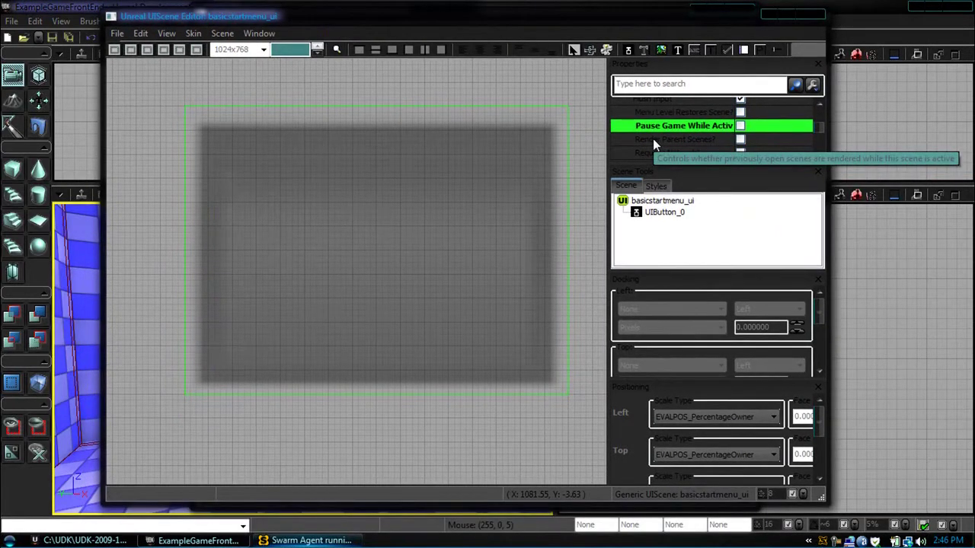
left_click(811, 13)
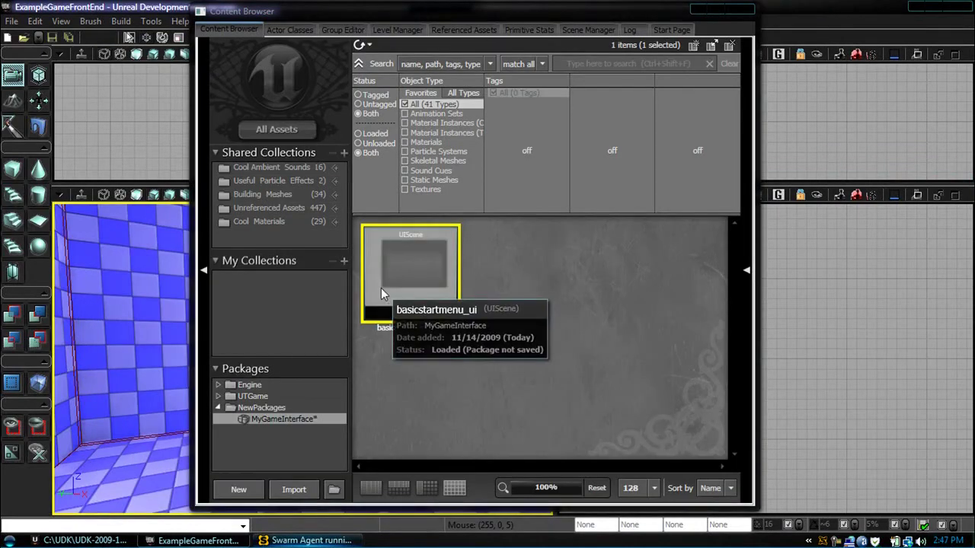
Start saving the basicstartmenu_ui asset's MyGameInterface package and look through the UTGame Content folder for a save location
right_click(380, 288)
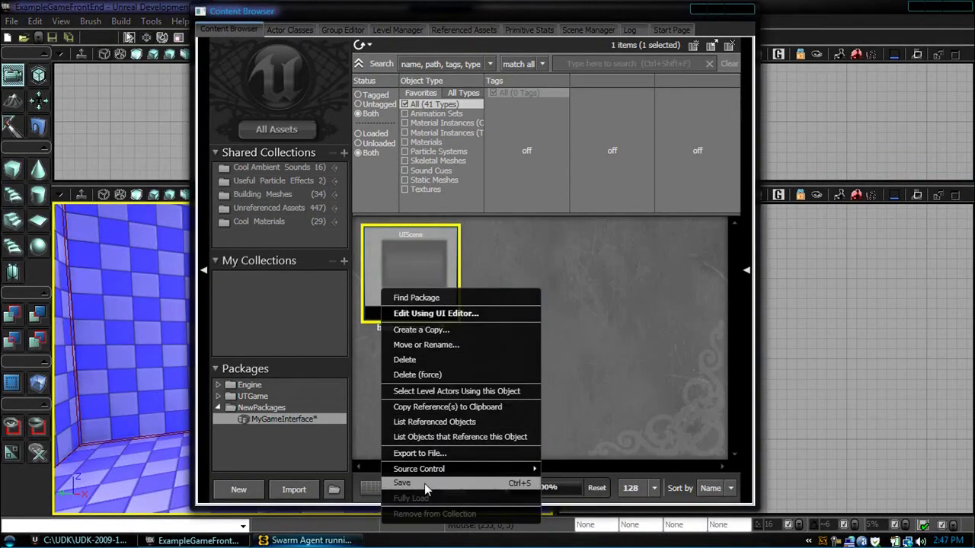
left_click(424, 485)
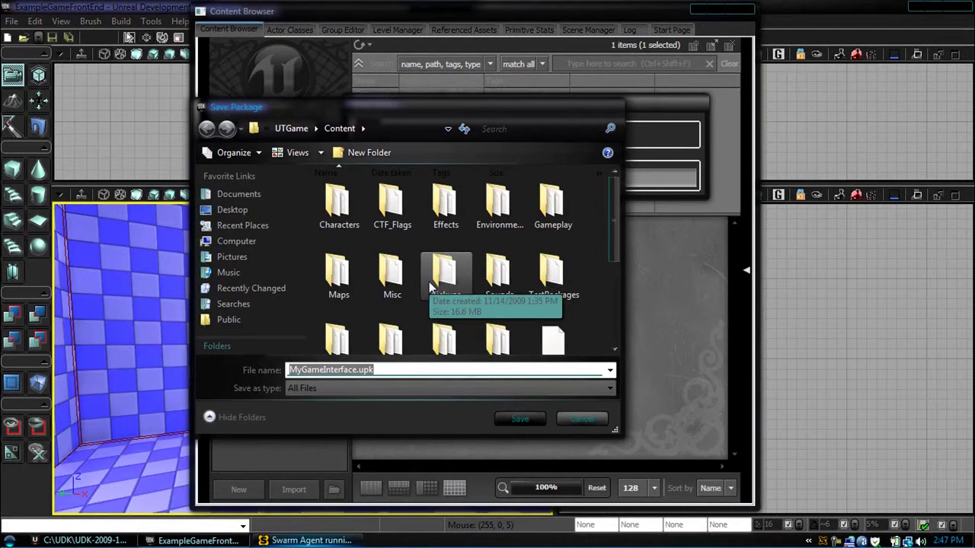
scroll(611, 258, "down", 3)
scroll(604, 224, "up", 3)
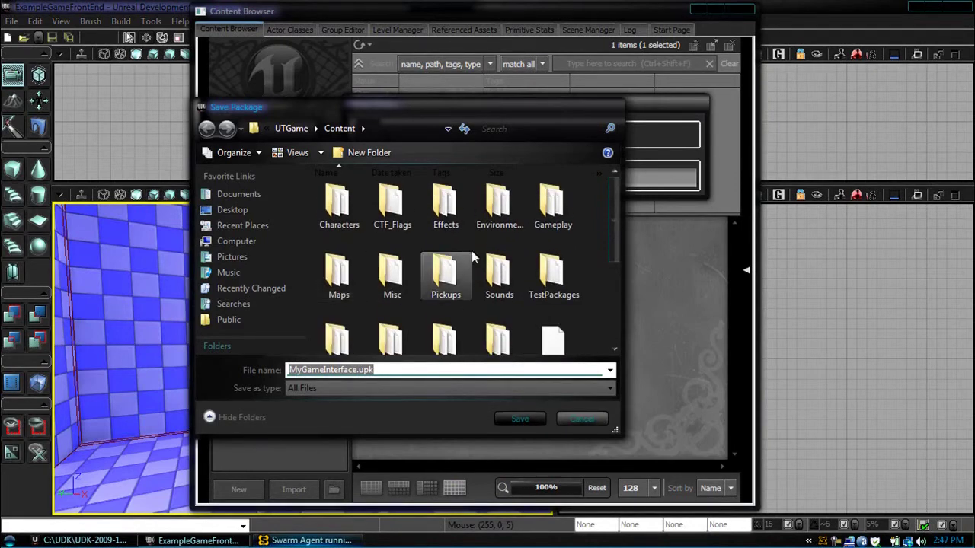
scroll(608, 228, "down", 5)
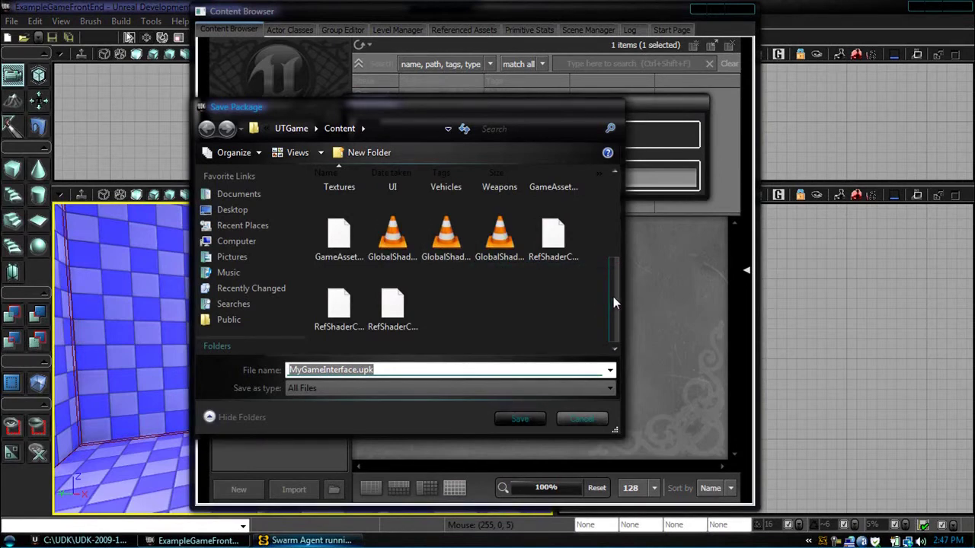
Create a folder named MyGameContent in the UTGame Content folder and open it
key("Return")
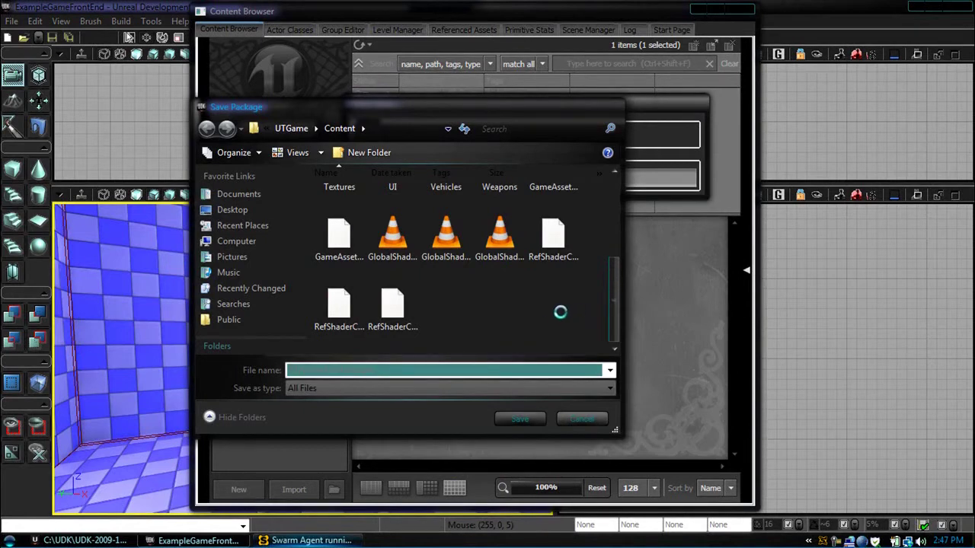
right_click(548, 310)
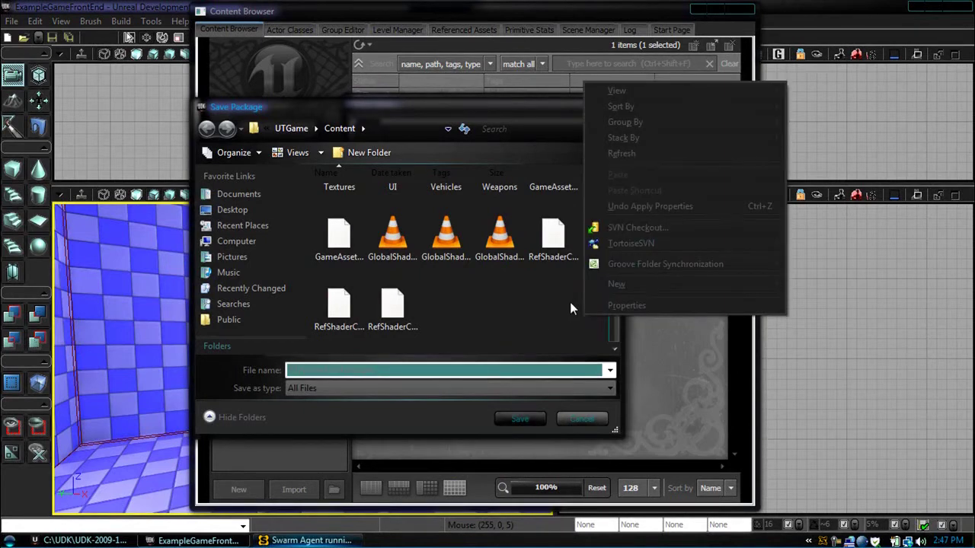
mouse_move(606, 288)
left_click(536, 284)
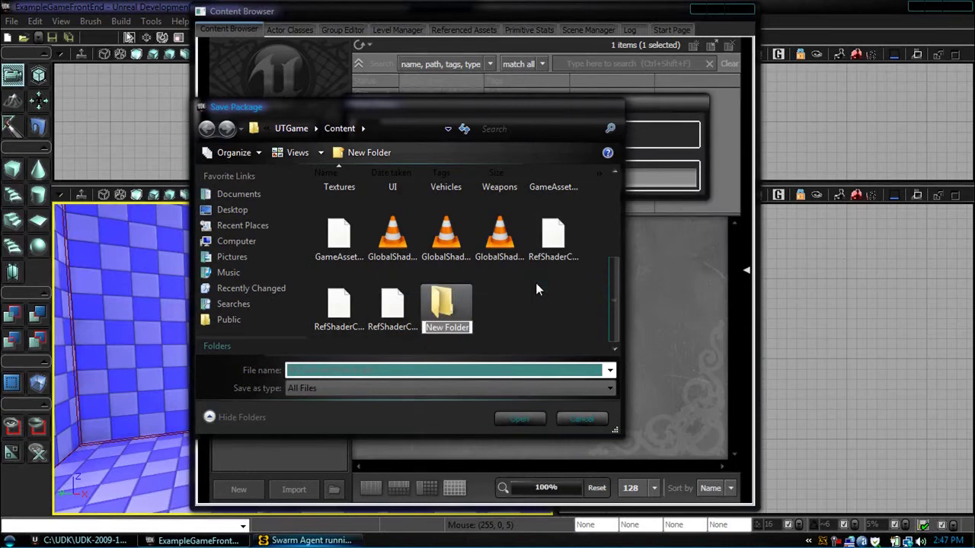
type("ExampleGam")
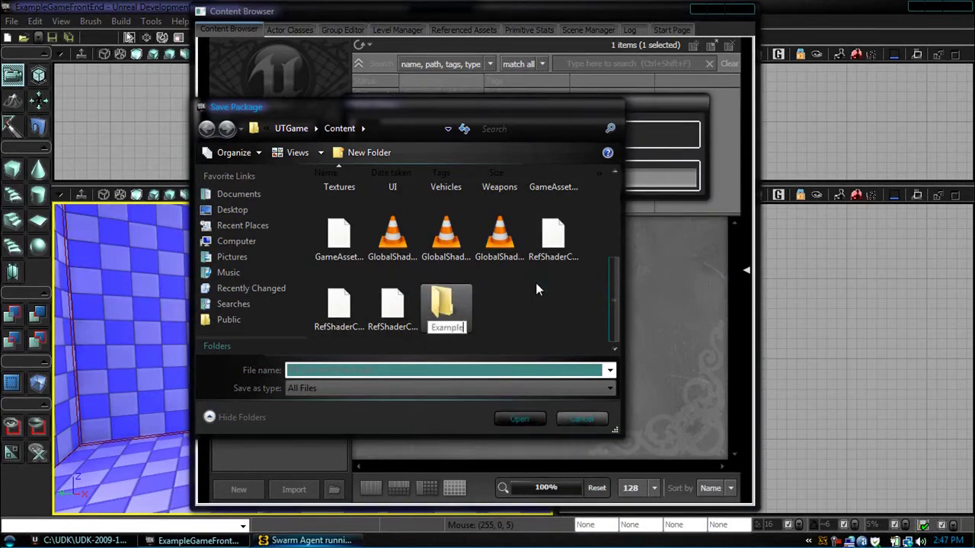
key("BackSpace")
key("BackSpace")
key("BackSpace")
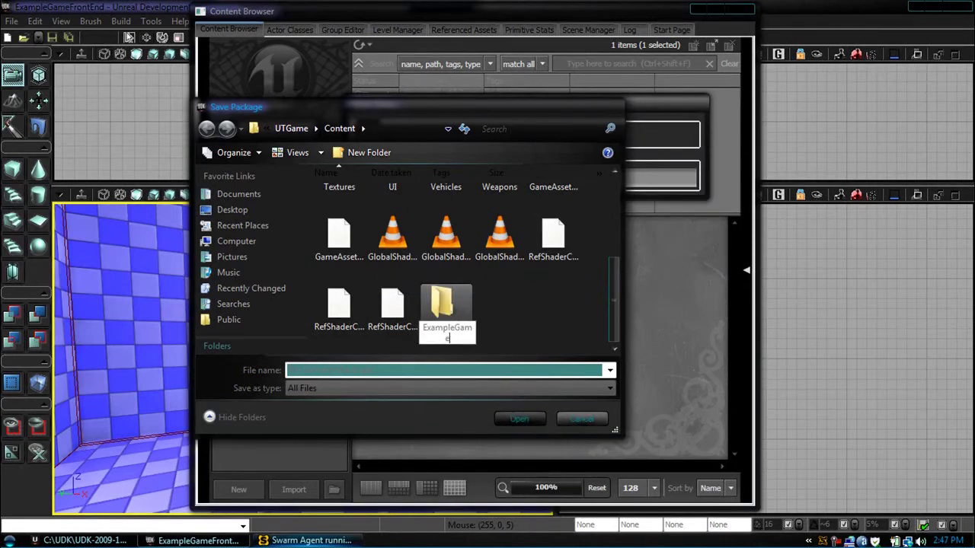
key("BackSpace")
key("BackSpace")
key("BackSpace")
key("BackSpace")
key("BackSpace")
key("BackSpace")
key("BackSpace")
type("MyGam")
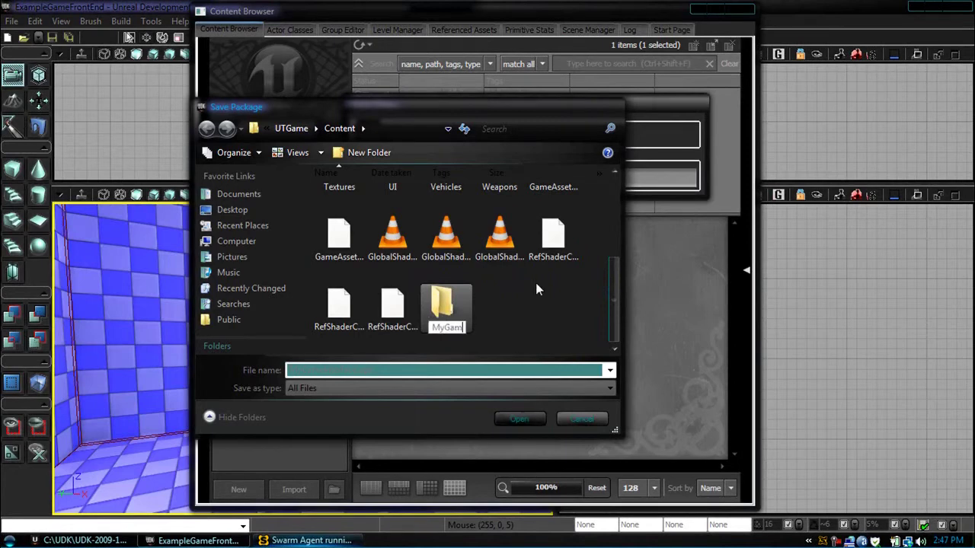
type("eContent")
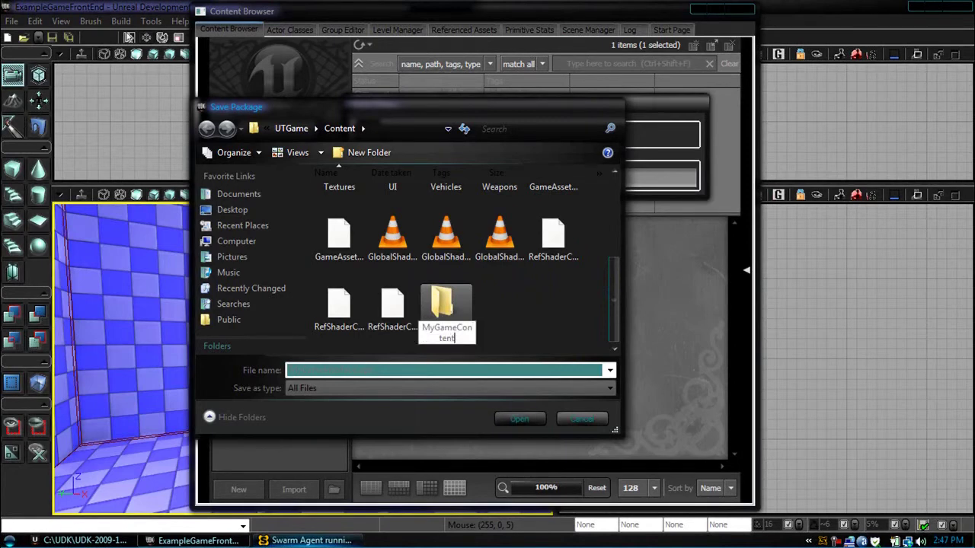
key("Return")
key("Return")
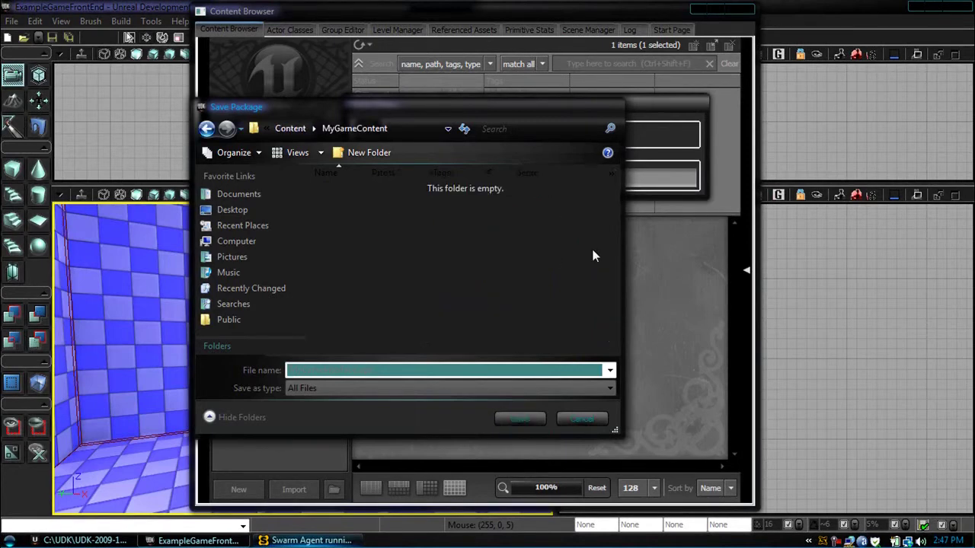
Create a UPK subfolder inside MyGameContent and save the MyGameInterface package in it
right_click(505, 250)
mouse_move(590, 453)
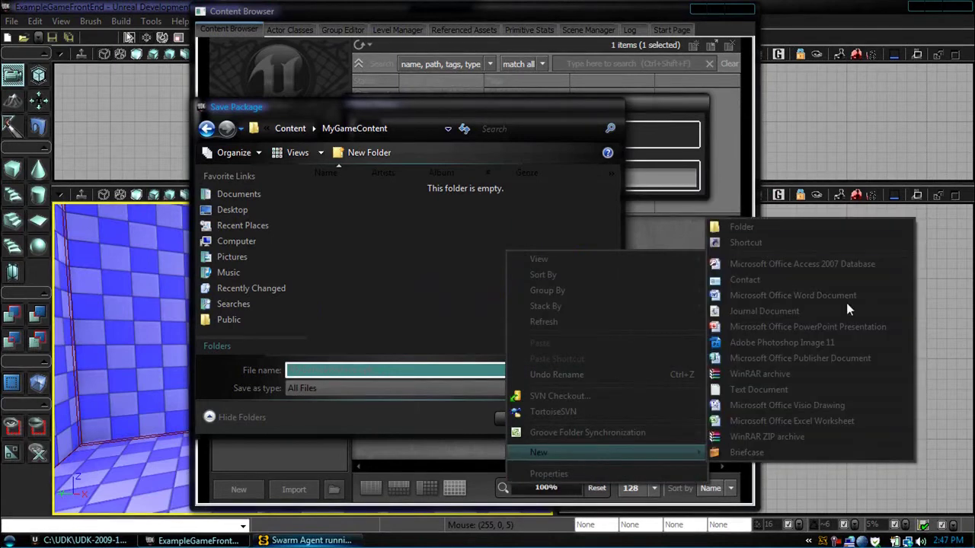
left_click(848, 224)
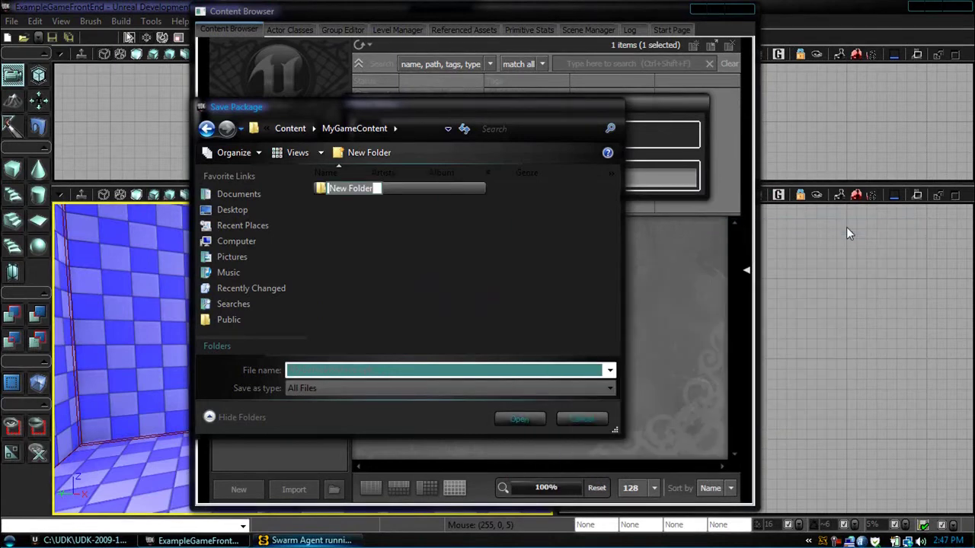
type("UPK")
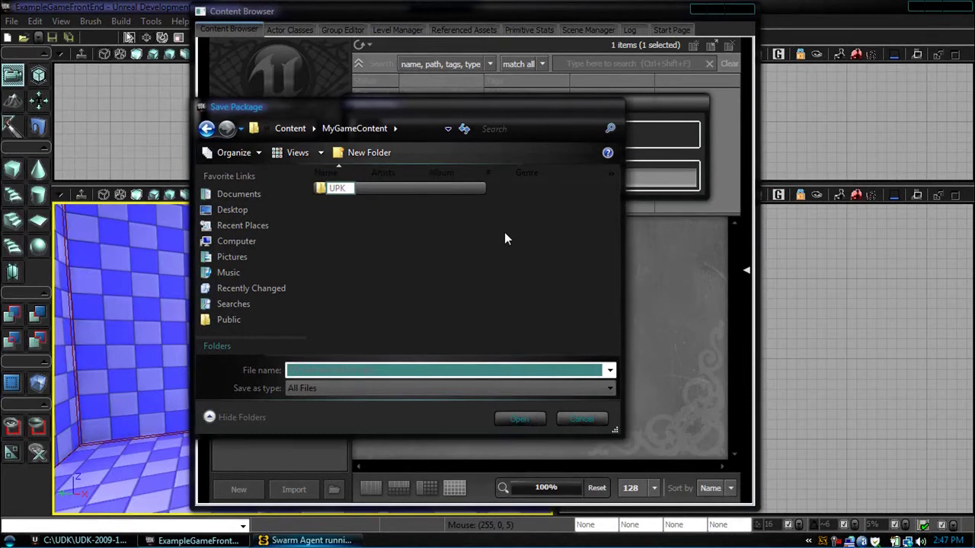
key("Return")
key("Return")
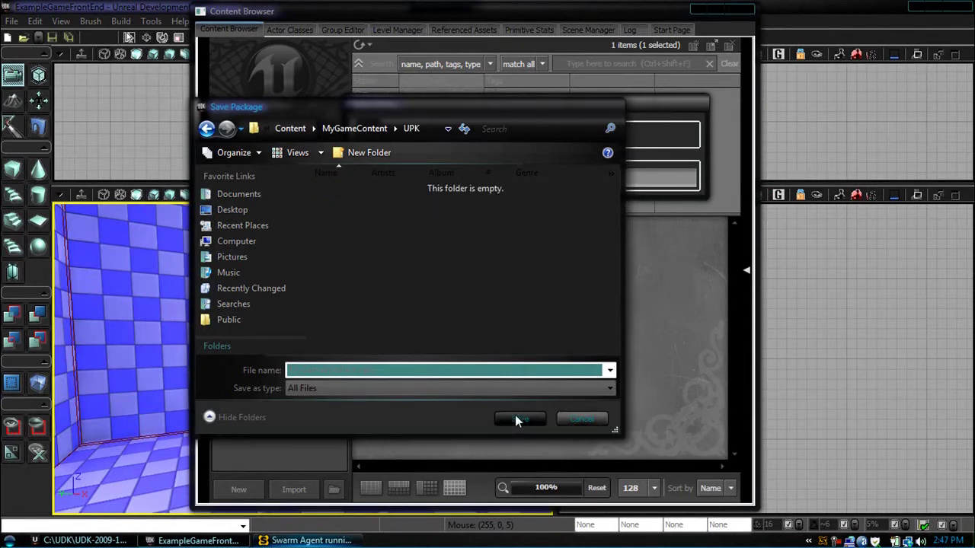
left_click(516, 420)
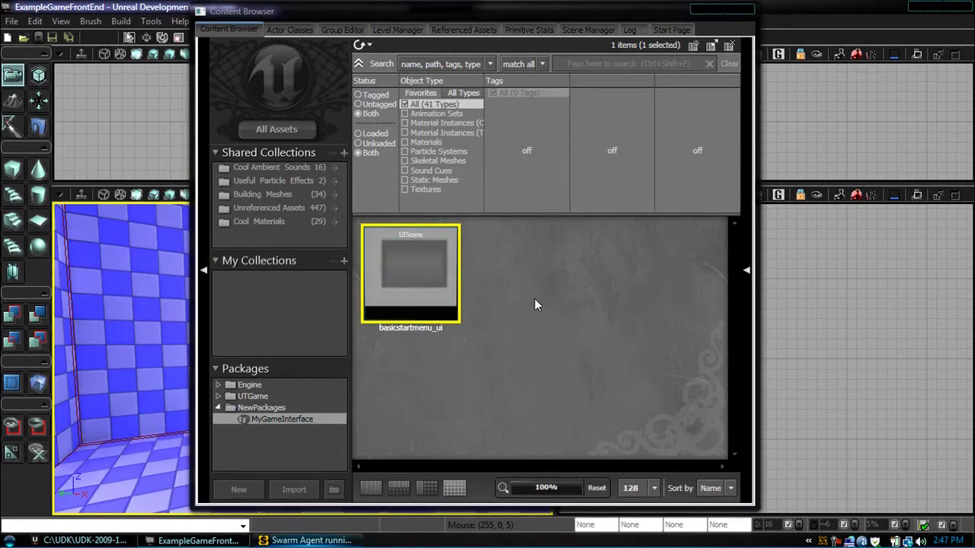
Close the Content Browser and open the Kismet editor for the ExampleGameFrontEnd level
left_click(743, 10)
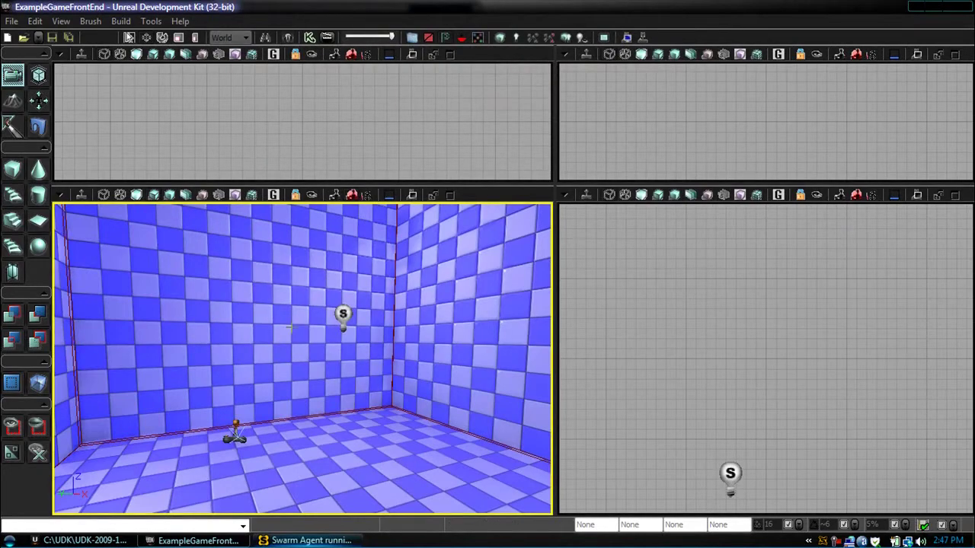
left_click(70, 19)
left_click(92, 110)
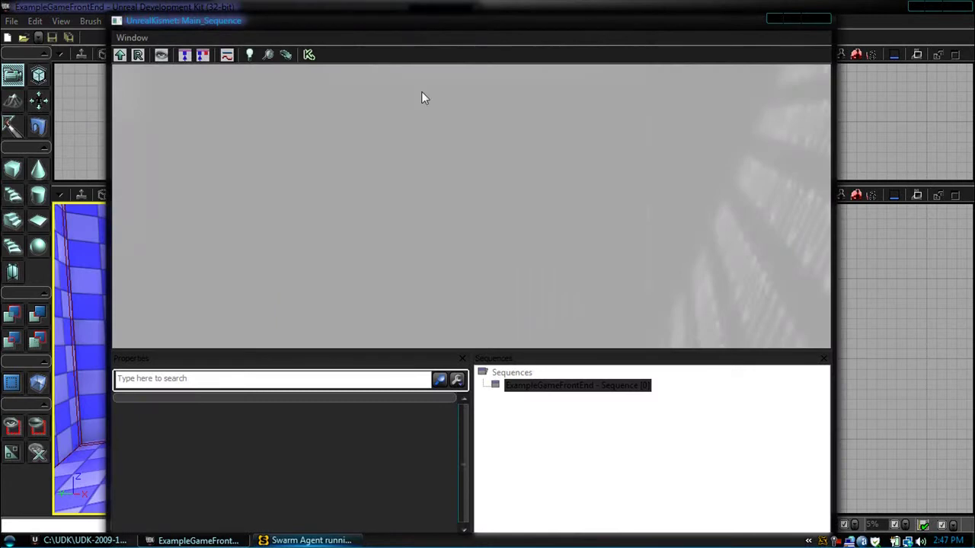
left_click_drag(317, 14, 303, 54)
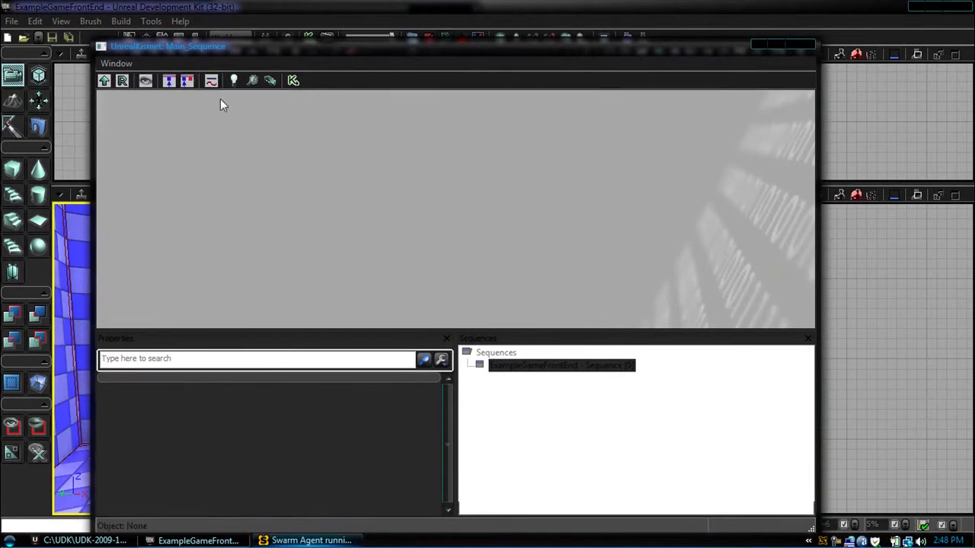
Add an Open Scene action to the level's Kismet sequence and place it in the upper middle of the graph
right_click(205, 116)
mouse_move(225, 126)
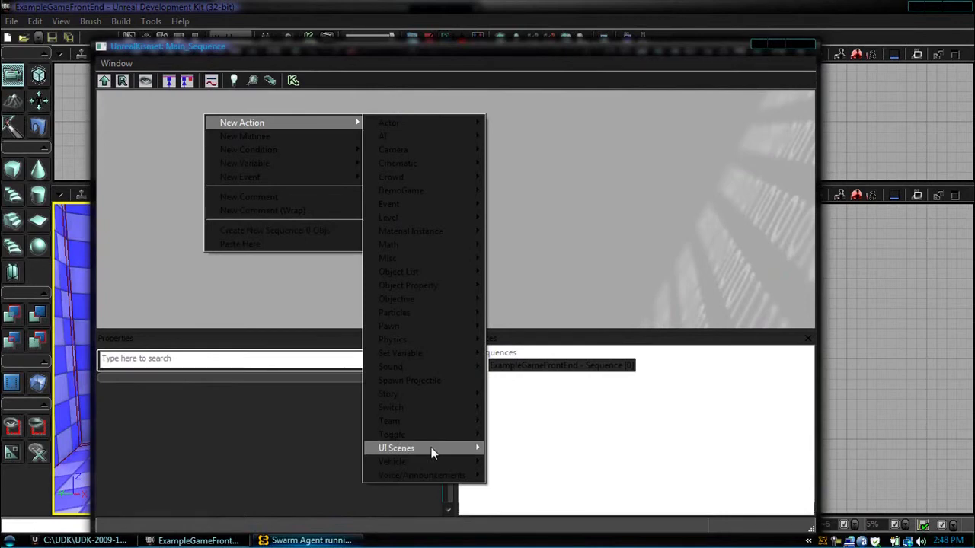
mouse_move(431, 448)
left_click(505, 462)
left_click_drag(279, 157, 498, 132)
left_click(250, 218)
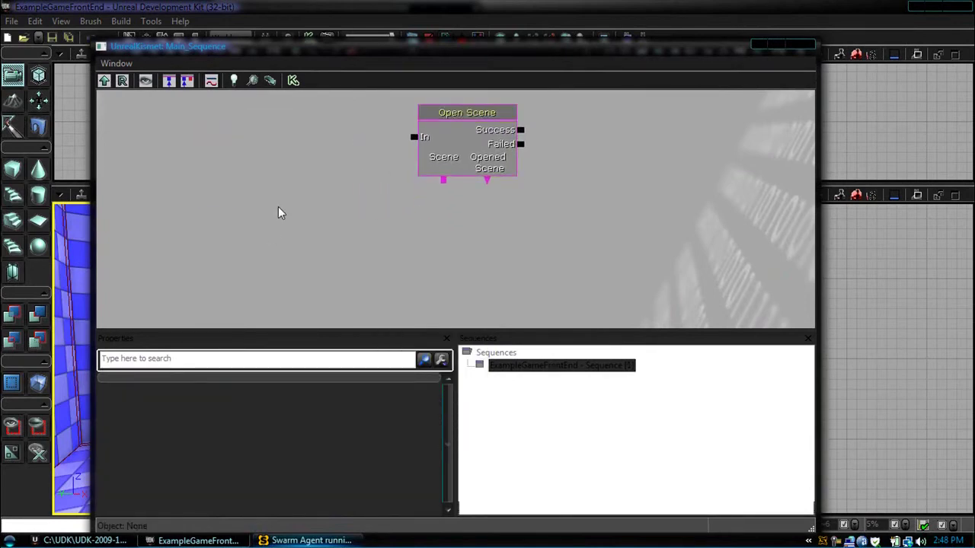
Add a Level Startup event and connect its Out to the Open Scene action's In
right_click(279, 210)
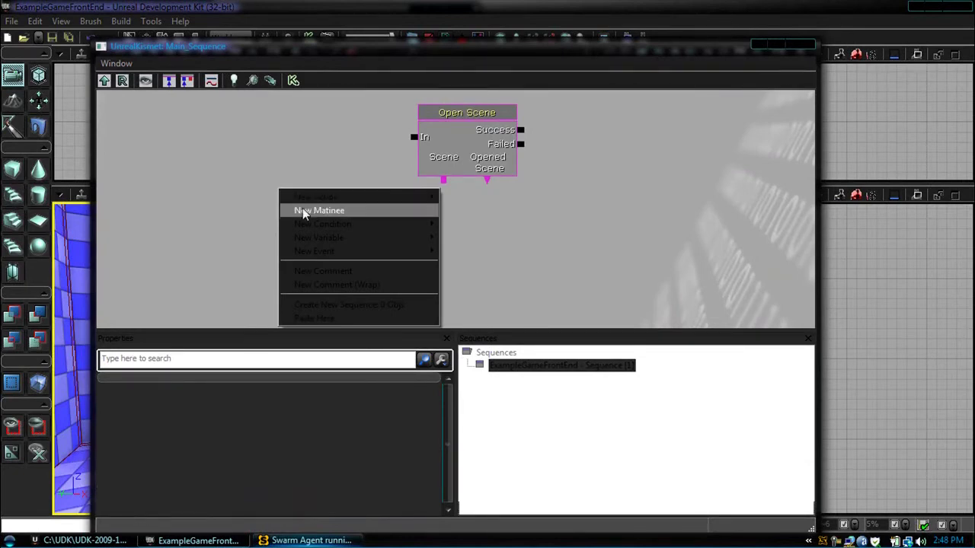
mouse_move(309, 252)
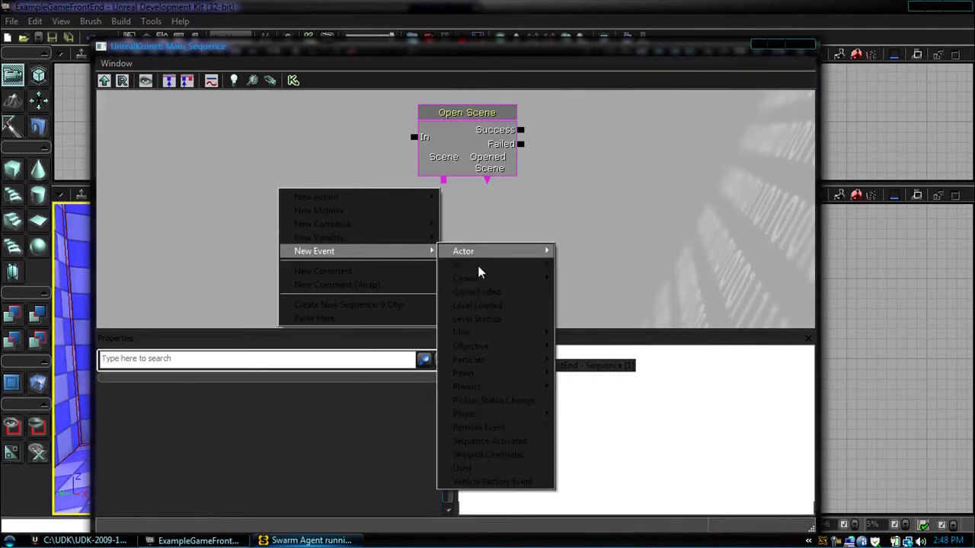
mouse_move(495, 387)
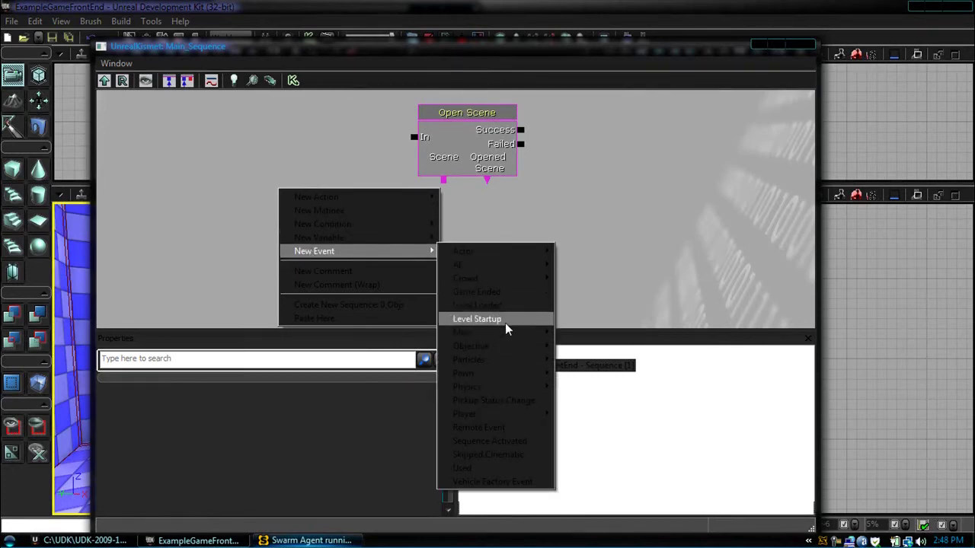
left_click(505, 320)
left_click_drag(337, 249, 412, 138)
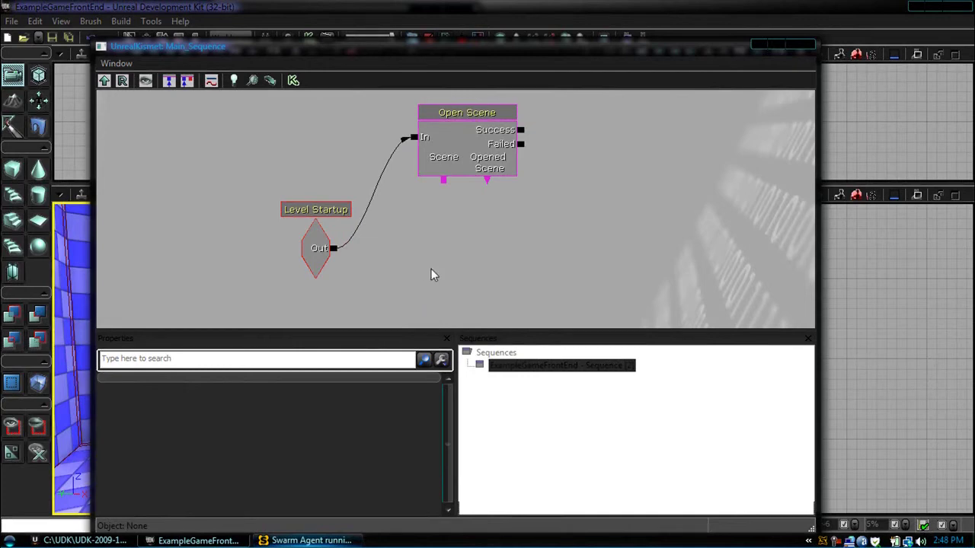
Add a Remote Event in the empty graph area beside the Open Scene action
left_click_drag(597, 219, 335, 245)
right_click(454, 195)
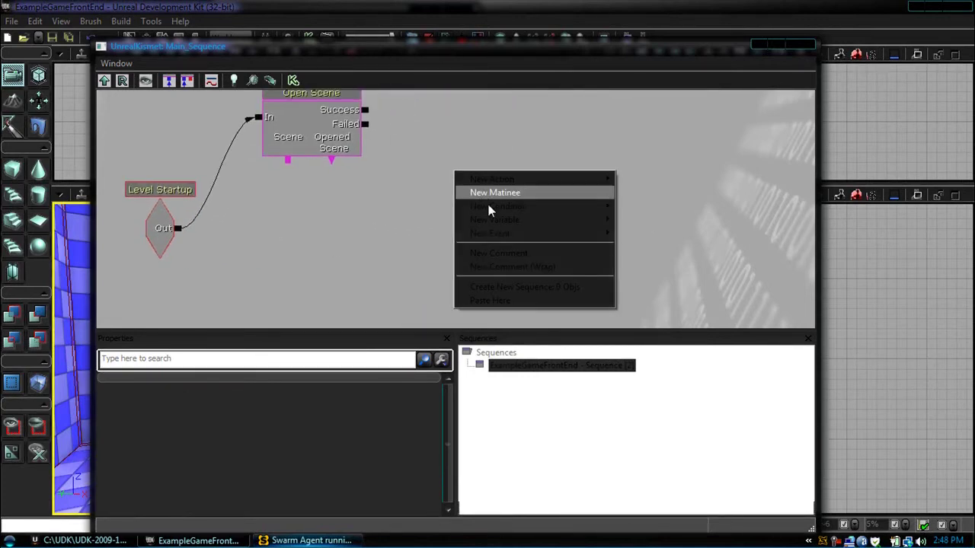
mouse_move(494, 181)
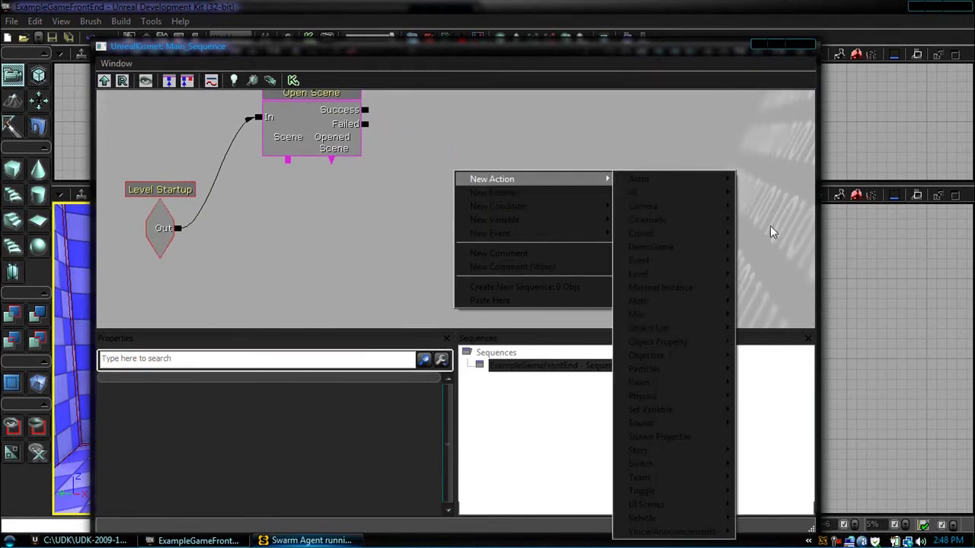
mouse_move(689, 315)
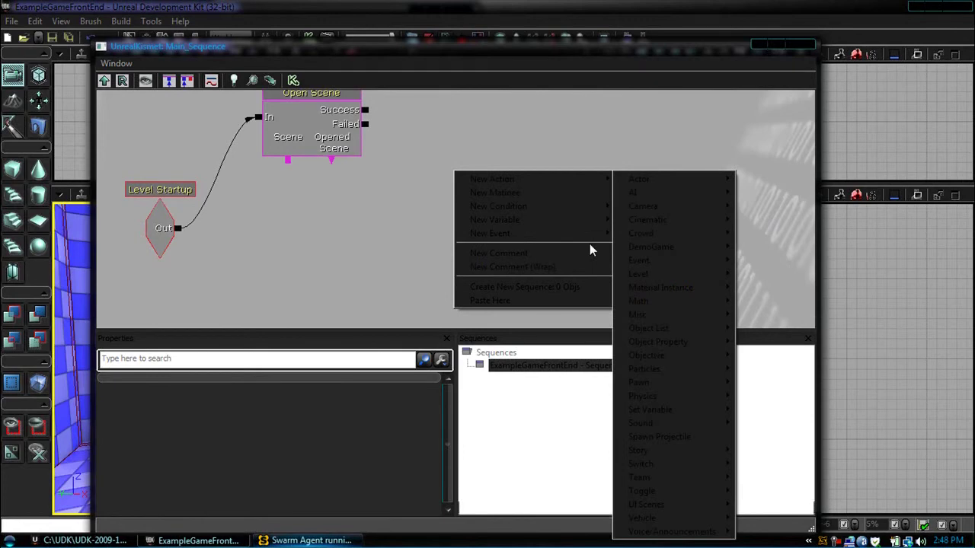
mouse_move(585, 236)
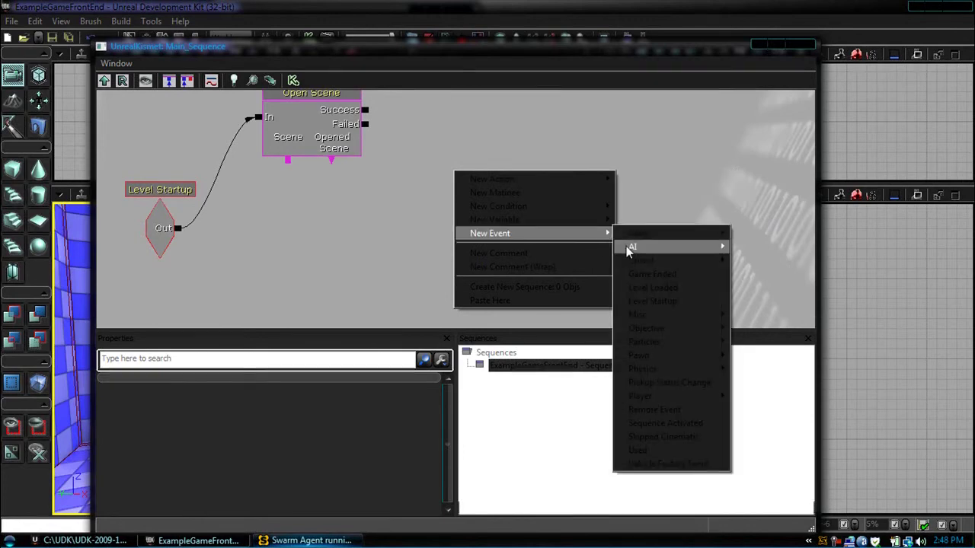
left_click(653, 409)
mouse_move(543, 216)
left_mouse_down()
mouse_move(590, 180)
mouse_move(553, 211)
mouse_move(544, 202)
left_mouse_up()
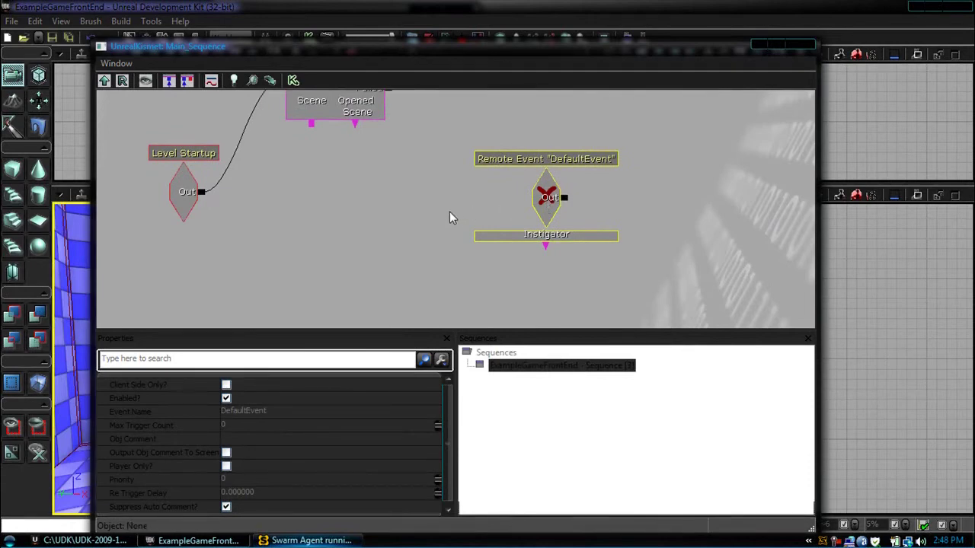
Add a Console Command action to the right of the Remote Event
left_click_drag(450, 218, 237, 221)
left_click(667, 156)
right_click(595, 134)
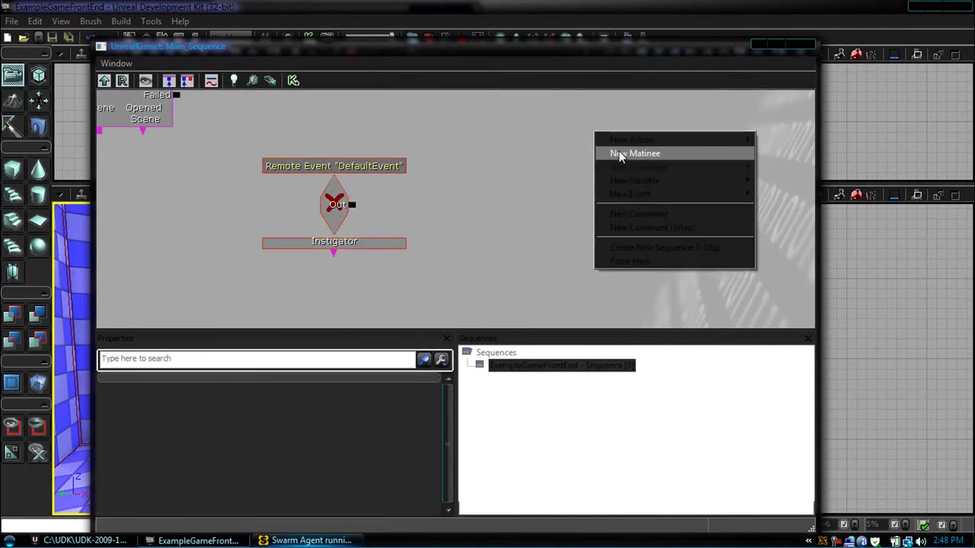
mouse_move(687, 146)
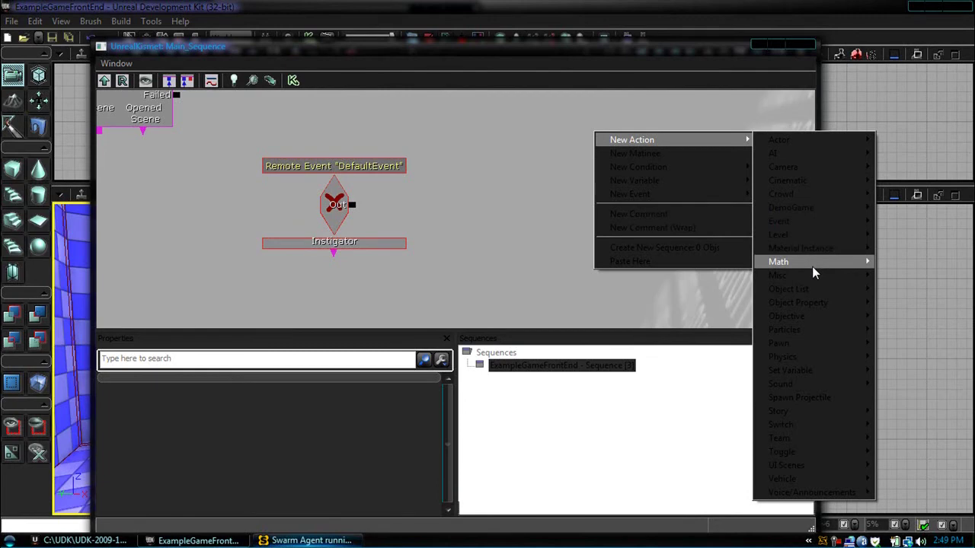
mouse_move(803, 277)
left_click(707, 276)
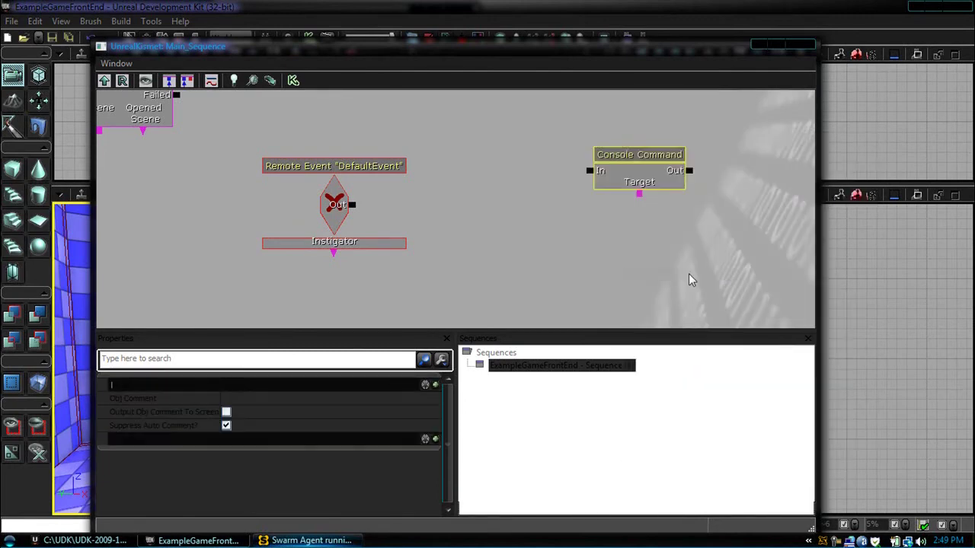
Add a Toggle Cinematic Mode action in the empty graph area below the Level Startup event and Open Scene action
left_click(471, 193)
left_click_drag(455, 206, 675, 124)
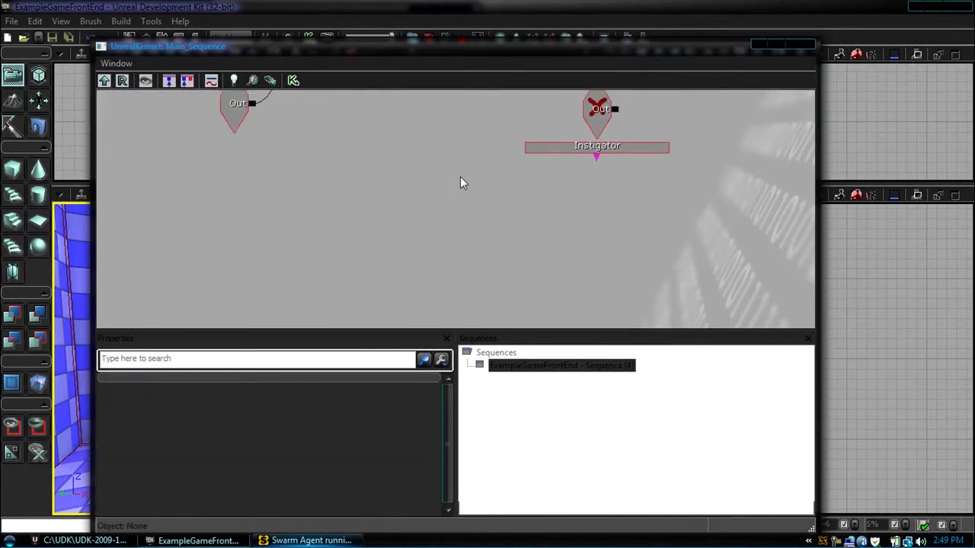
right_click(341, 197)
mouse_move(384, 186)
mouse_move(548, 223)
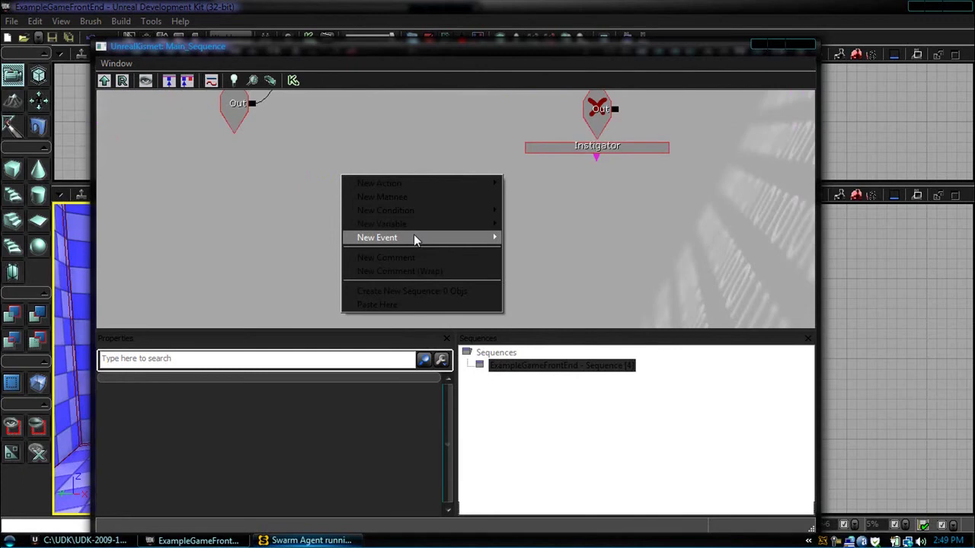
mouse_move(470, 242)
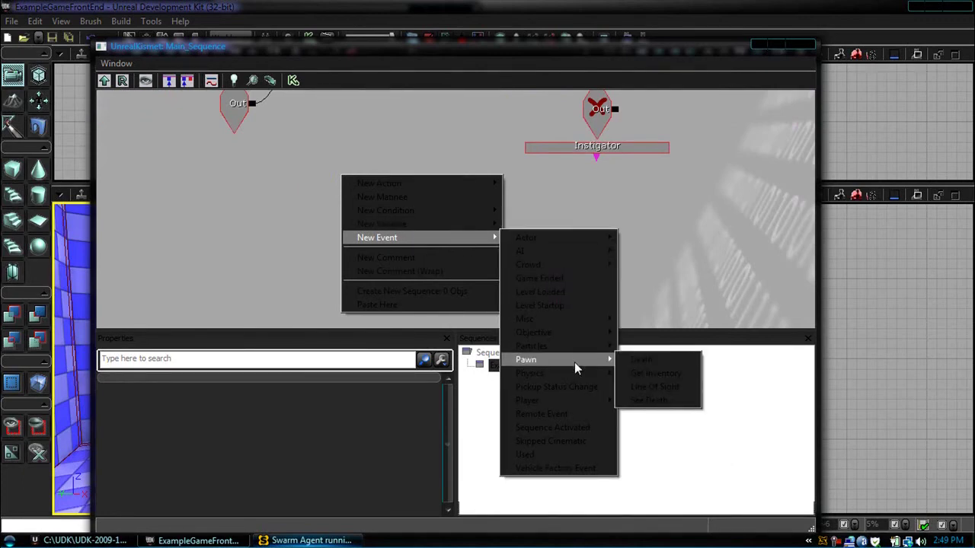
mouse_move(581, 402)
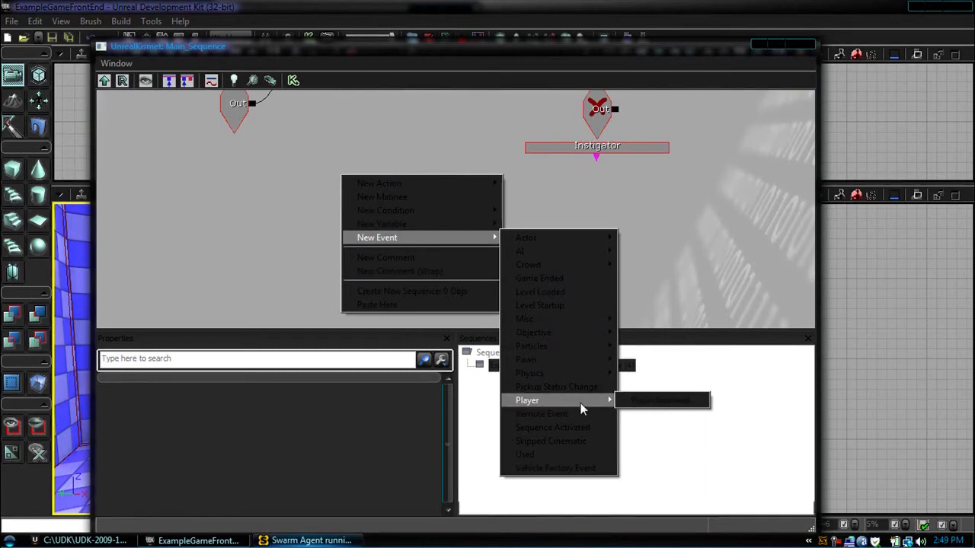
mouse_move(446, 209)
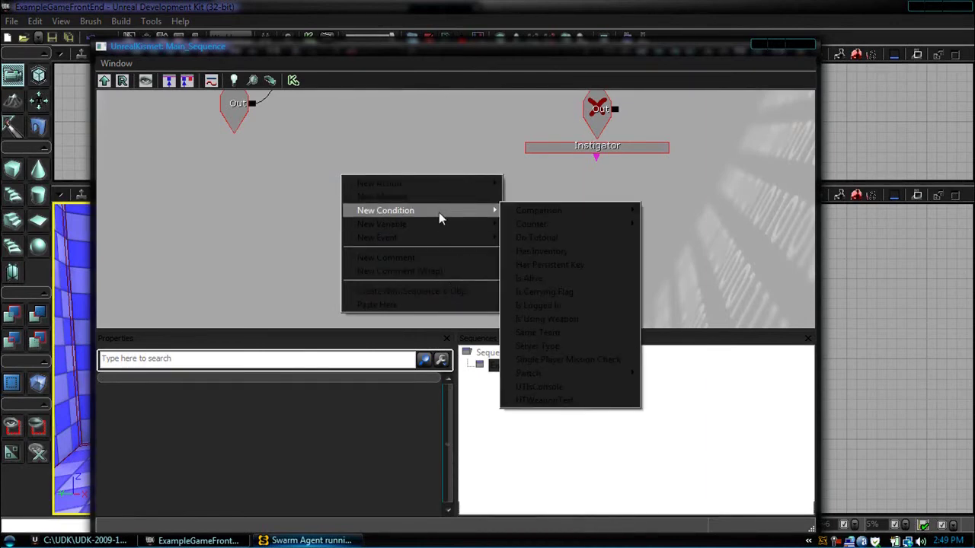
mouse_move(455, 183)
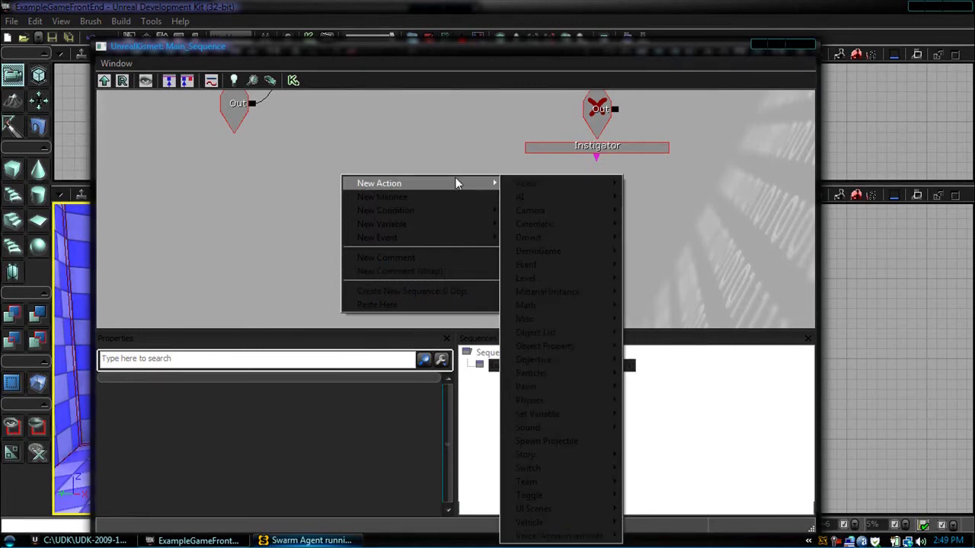
mouse_move(590, 496)
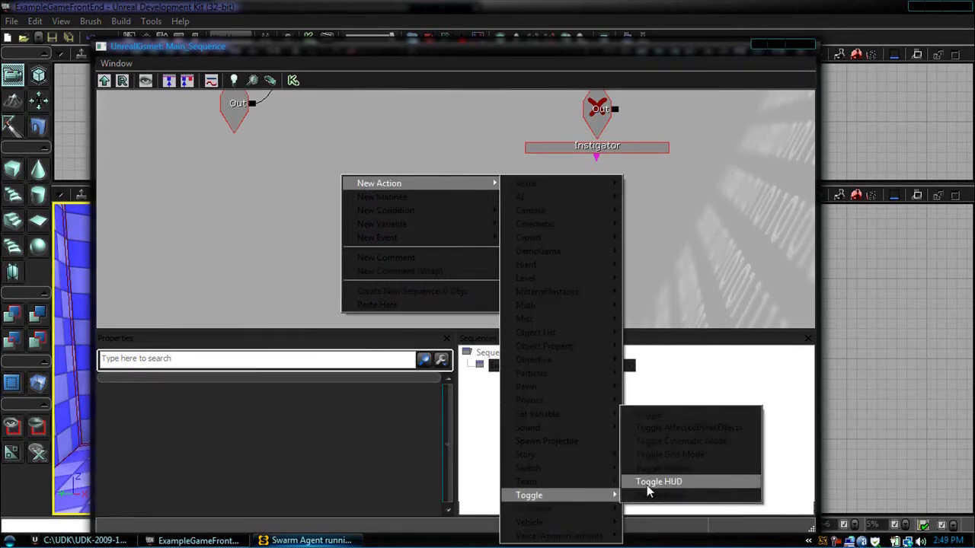
left_click(648, 448)
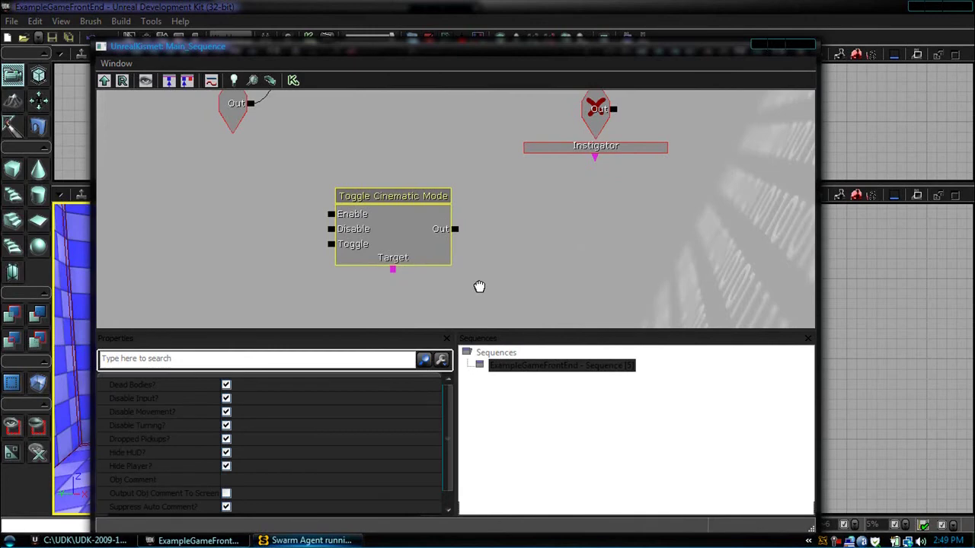
Add an All Players variable in the empty graph area below and between the Remote Event and the Console Command action
left_click_drag(479, 285, 213, 306)
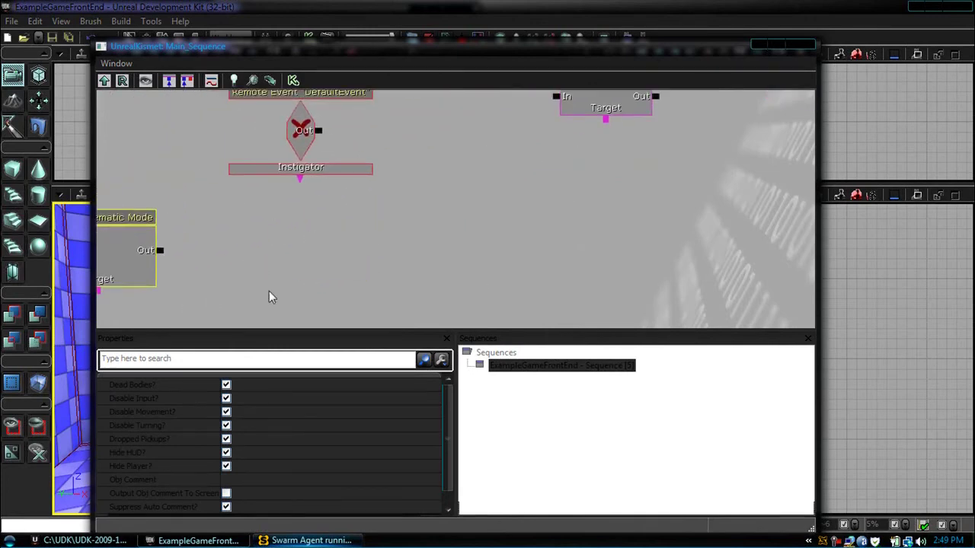
right_click(446, 259)
mouse_move(508, 284)
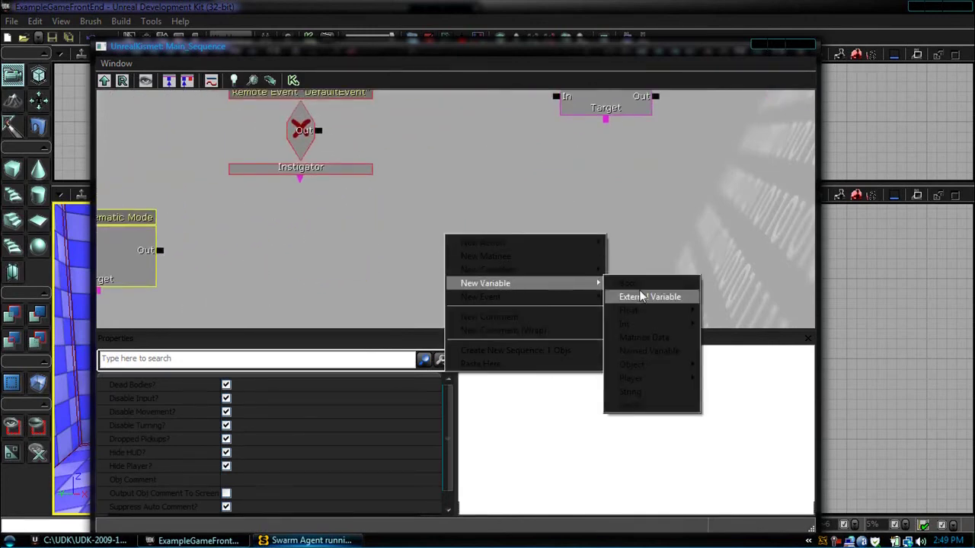
mouse_move(646, 378)
left_click(725, 382)
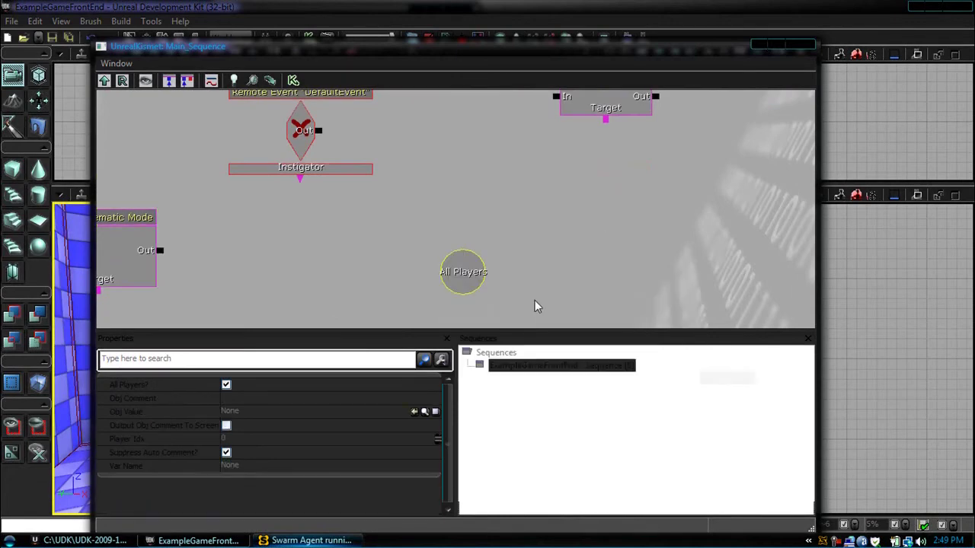
Select the Open Scene action's Scene property and move the Kismet window aside to uncover the main editor
left_click_drag(422, 250, 667, 265)
left_click_drag(416, 179, 476, 263)
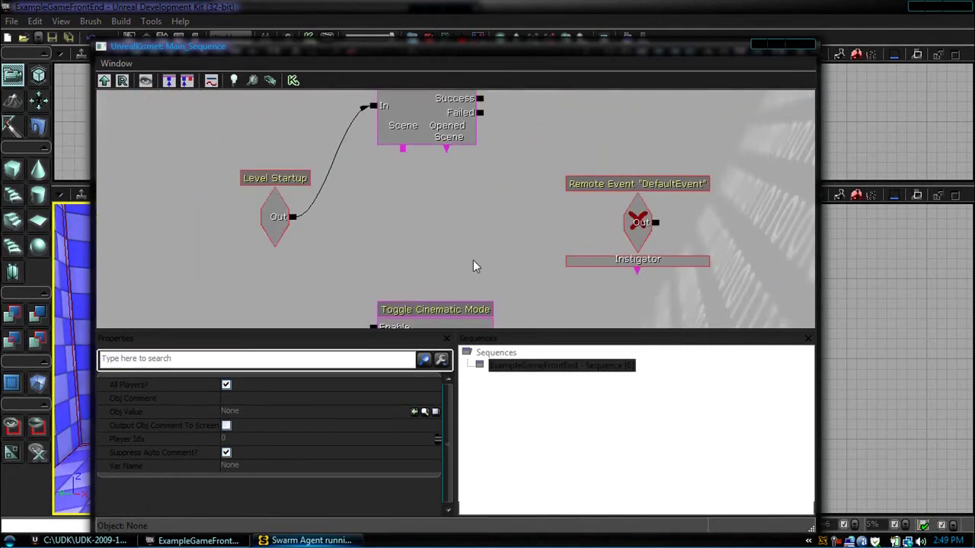
left_click_drag(342, 228, 341, 243)
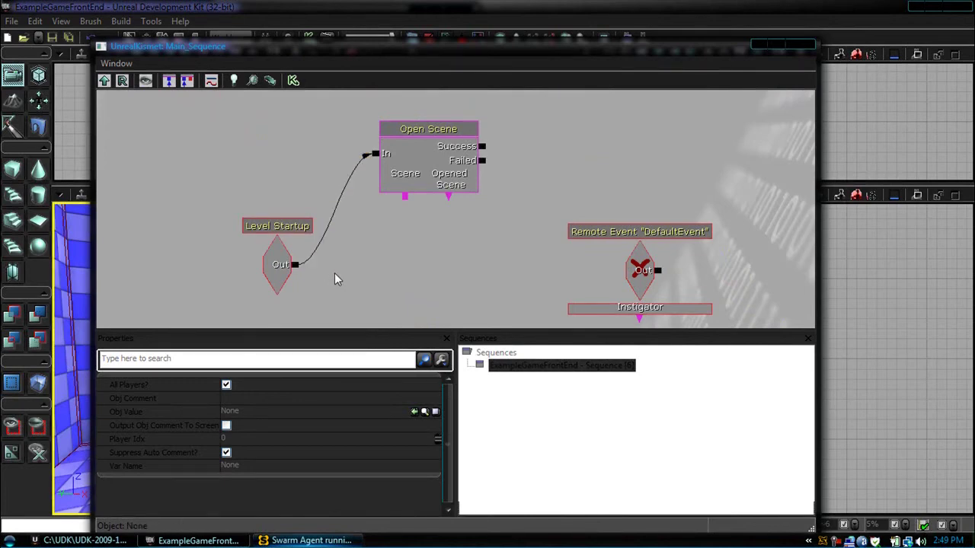
left_click_drag(418, 263, 254, 314)
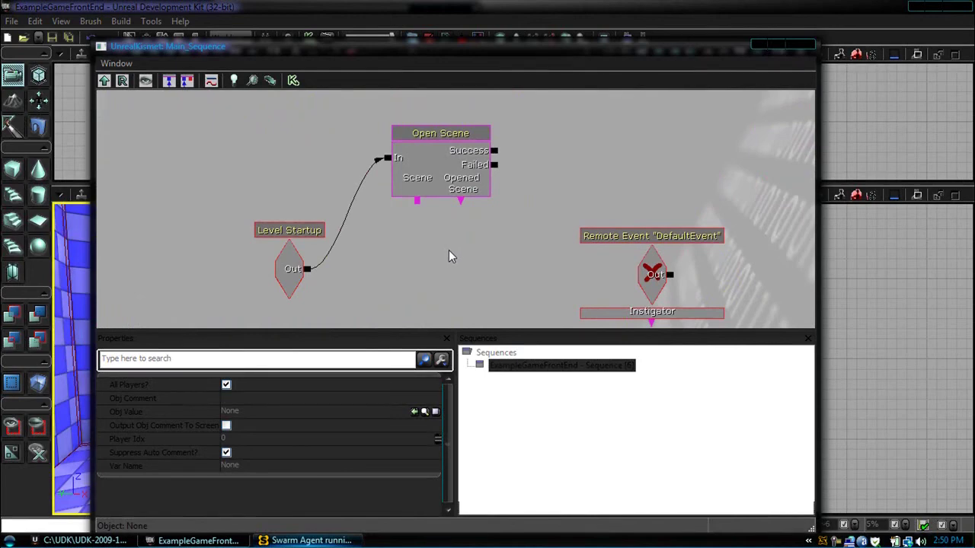
left_click(440, 143)
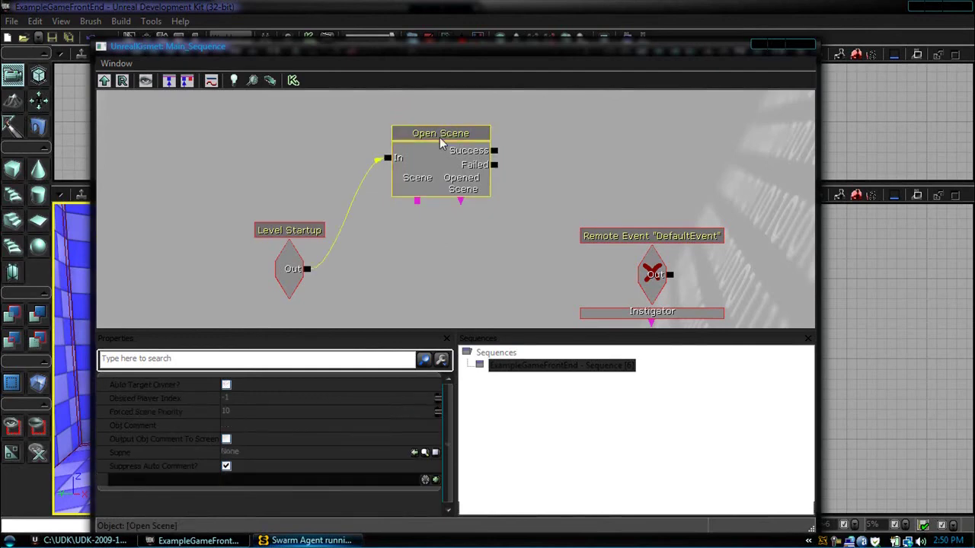
left_click(255, 454)
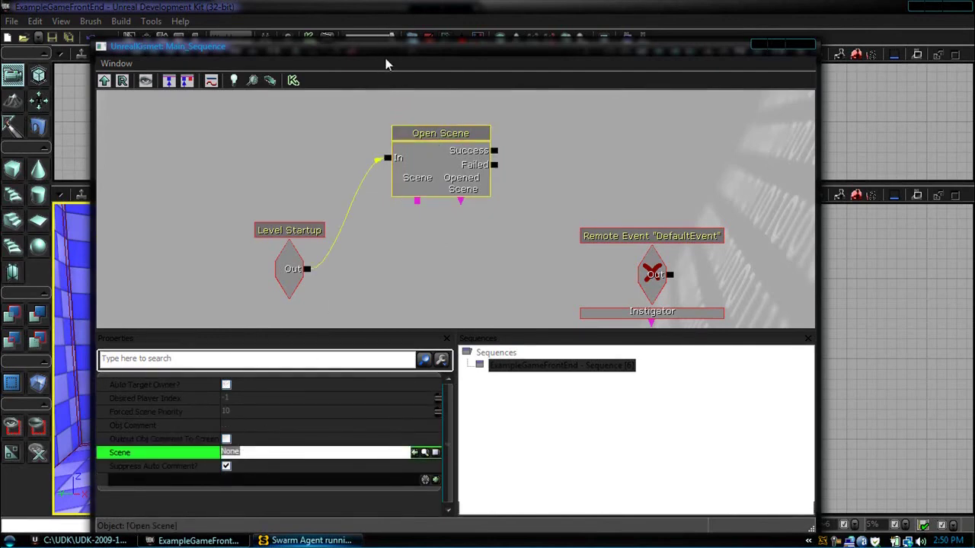
left_click_drag(457, 56, 668, 17)
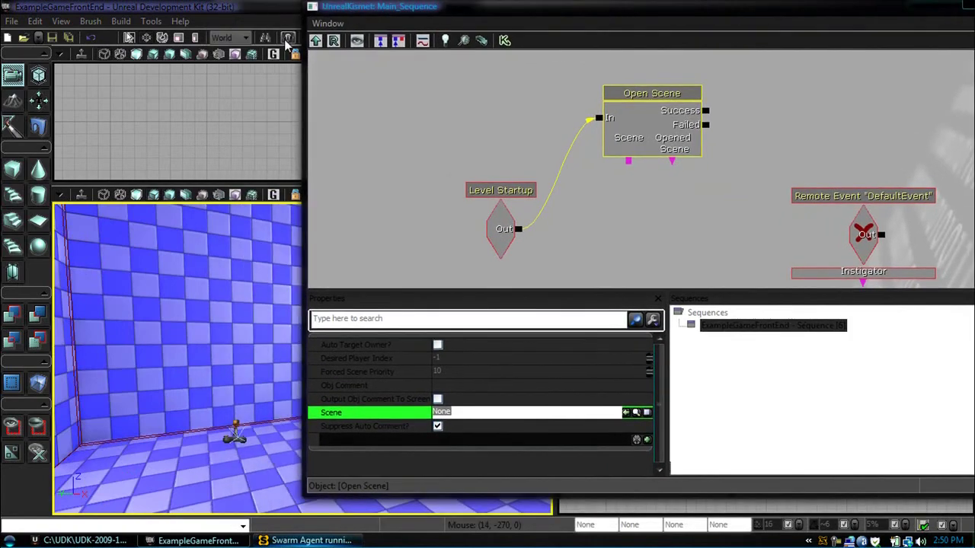
Copy the reference of the basicstartmenu_ui scene from the Content Browser to the clipboard, and close the browser
left_click(61, 21)
mouse_move(36, 22)
mouse_move(144, 38)
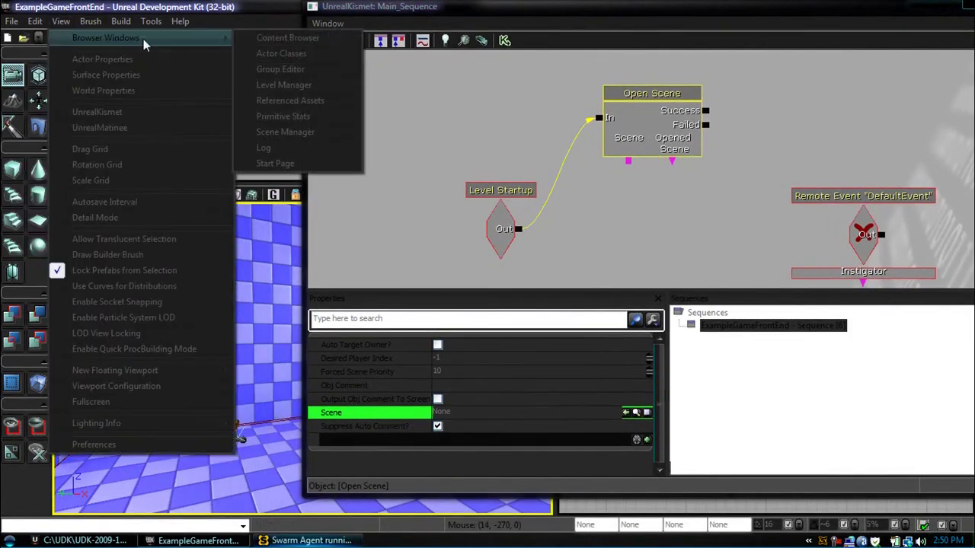
left_click(272, 38)
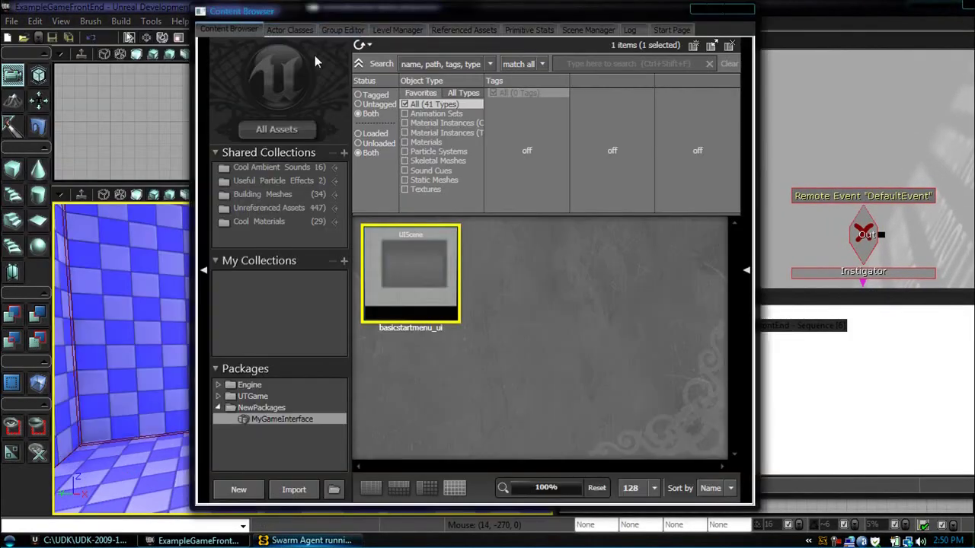
right_click(438, 260)
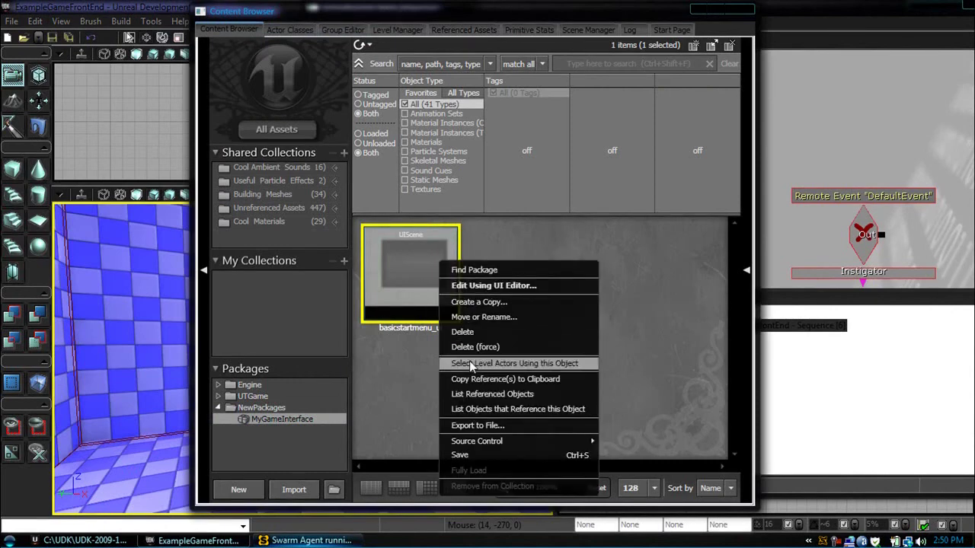
left_click(480, 379)
left_click(554, 387)
left_click(742, 11)
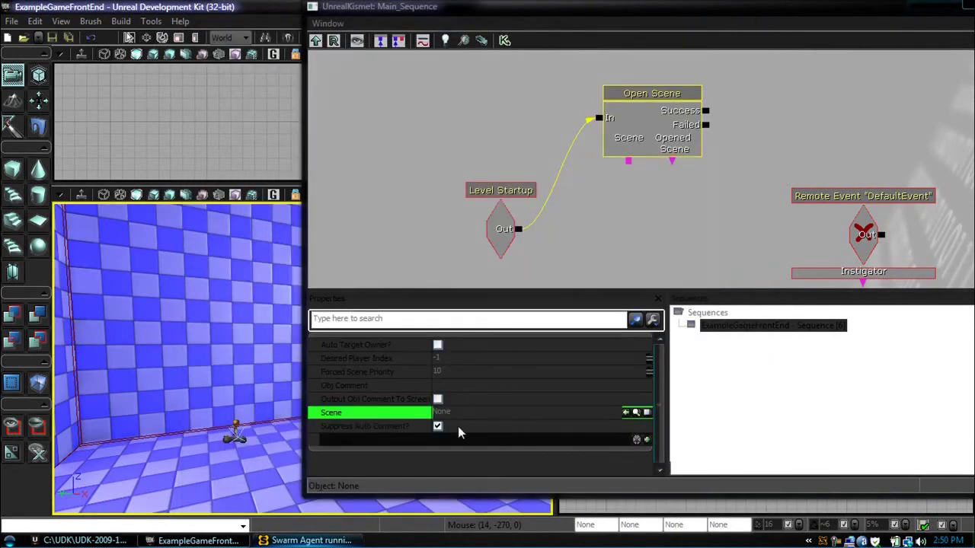
Paste the copied reference UIScene'MyGameInterface.basicstartmenu_ui' as the Open Scene action's Scene
left_click(462, 412)
right_click(462, 413)
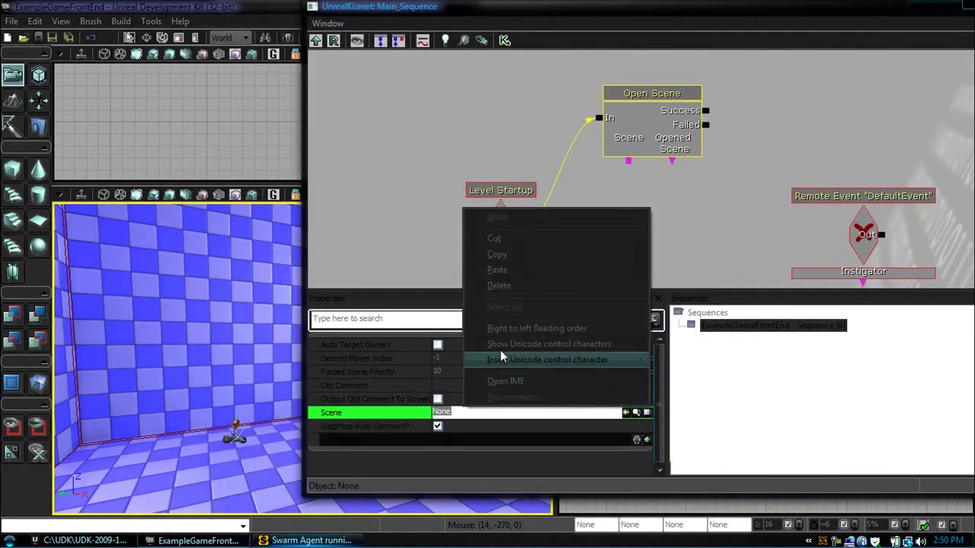
left_click(503, 269)
Connect the Level Startup event's Out to the Toggle Cinematic Mode action's Enable input
left_click_drag(576, 236, 560, 50)
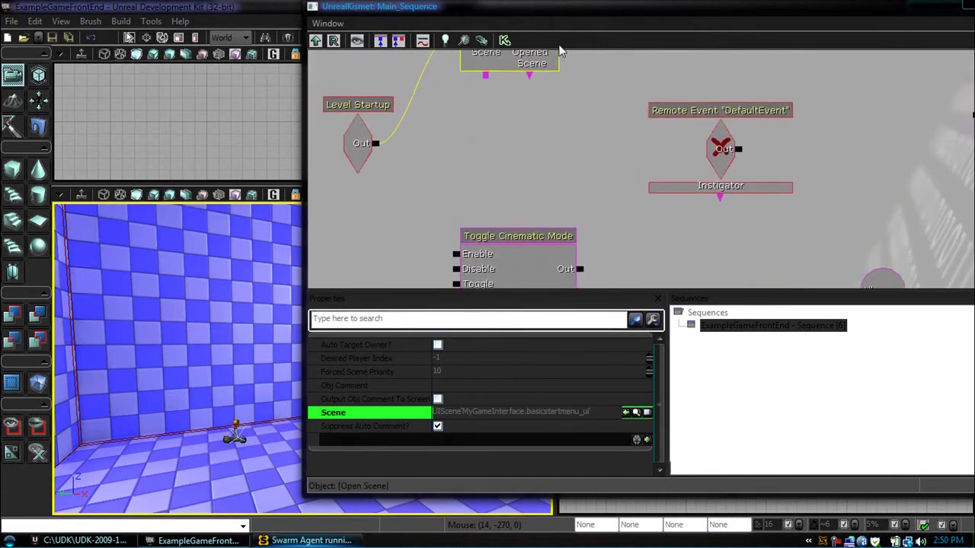
left_click(492, 75)
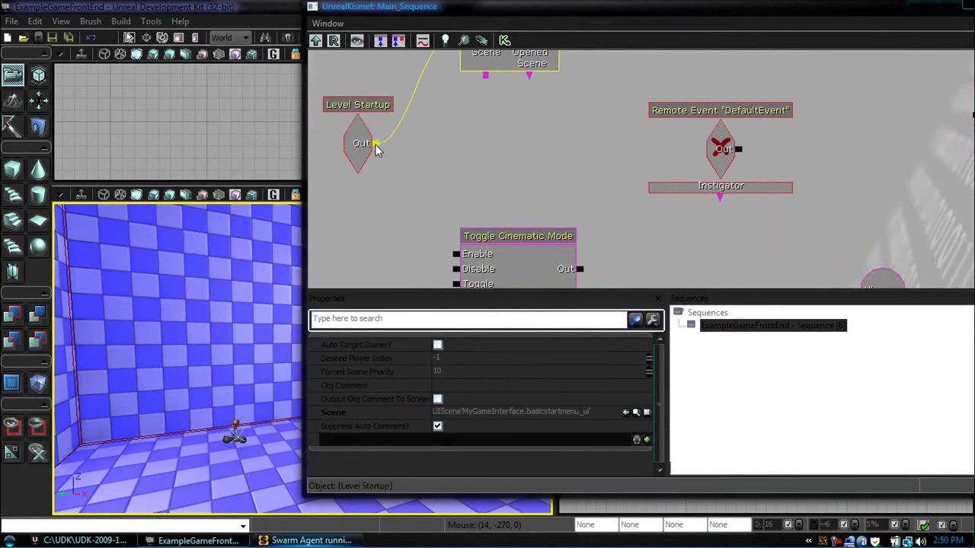
left_click_drag(375, 148, 455, 255)
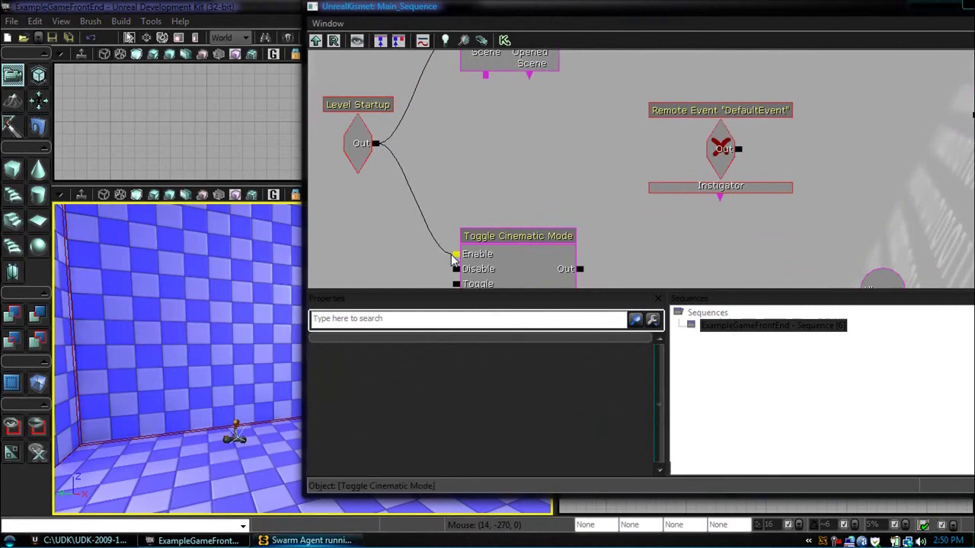
left_click_drag(498, 188, 418, 129)
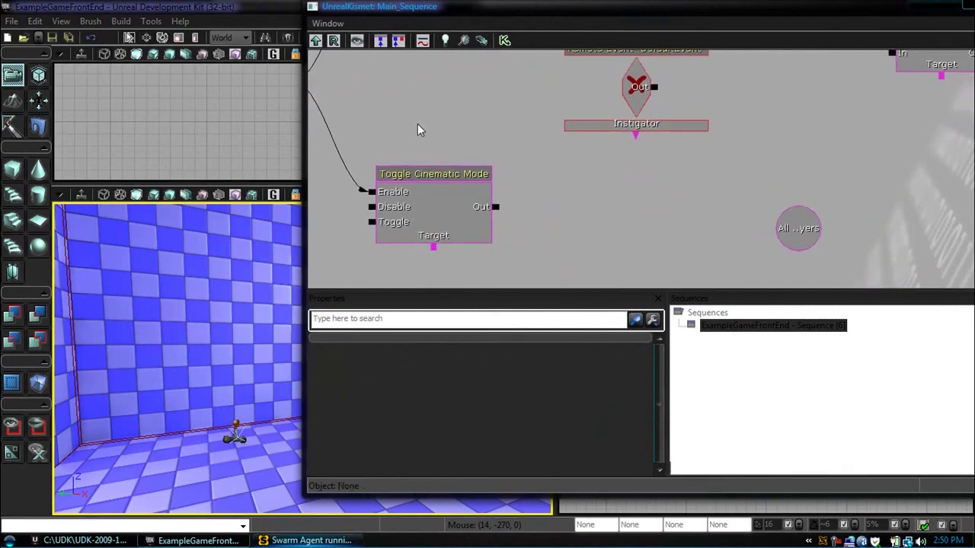